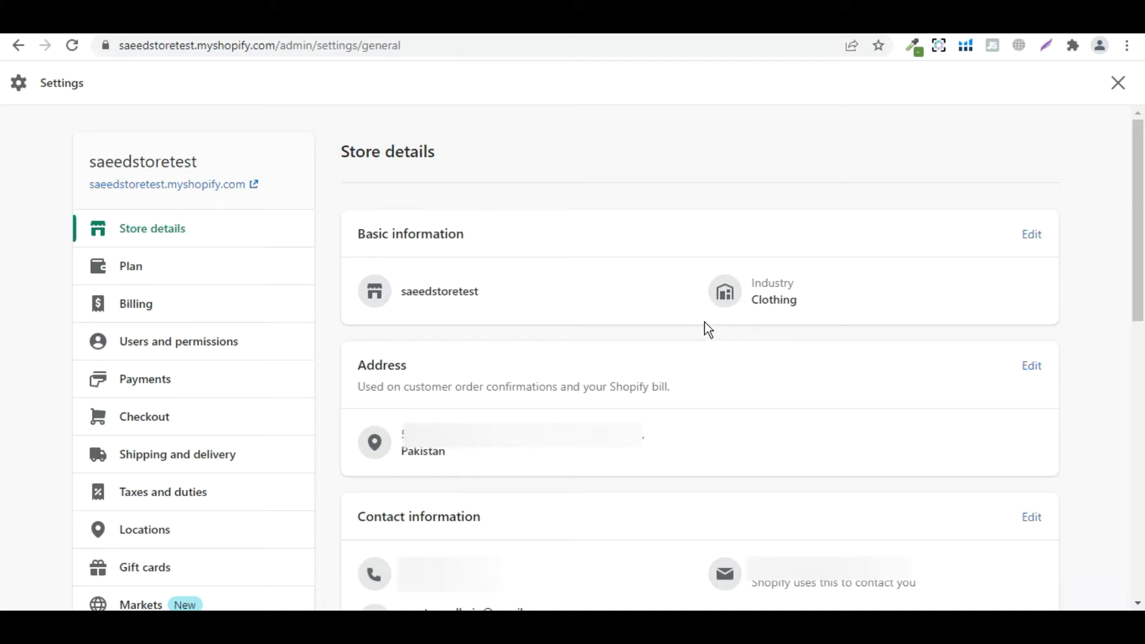
Review the editable basic information fields and the available store currencies in the store details
click(1037, 241)
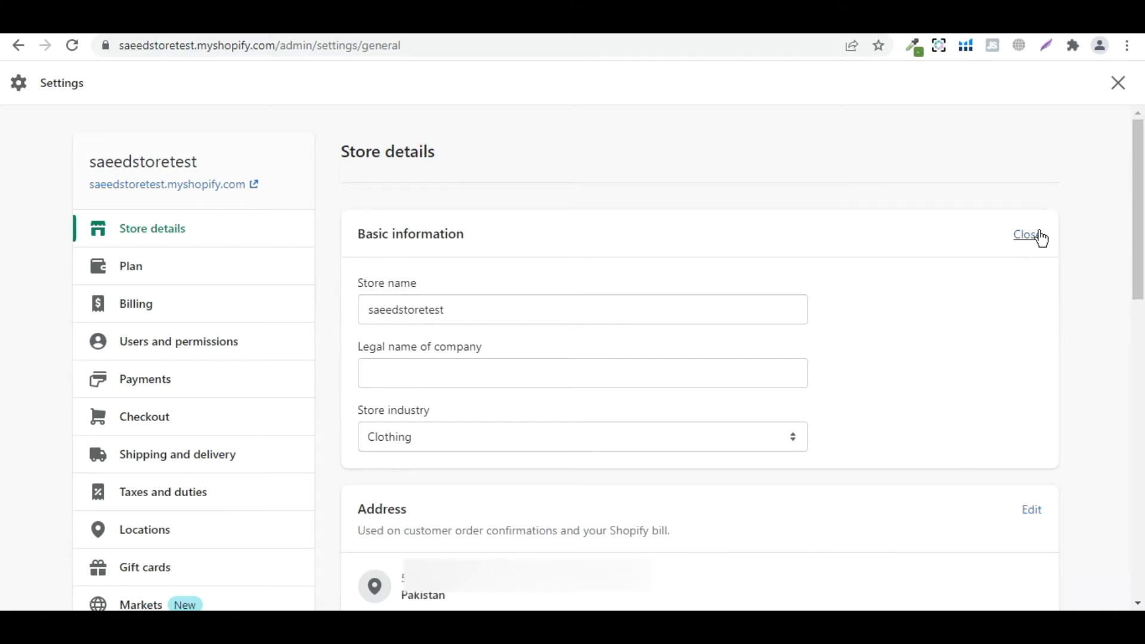
click(1036, 237)
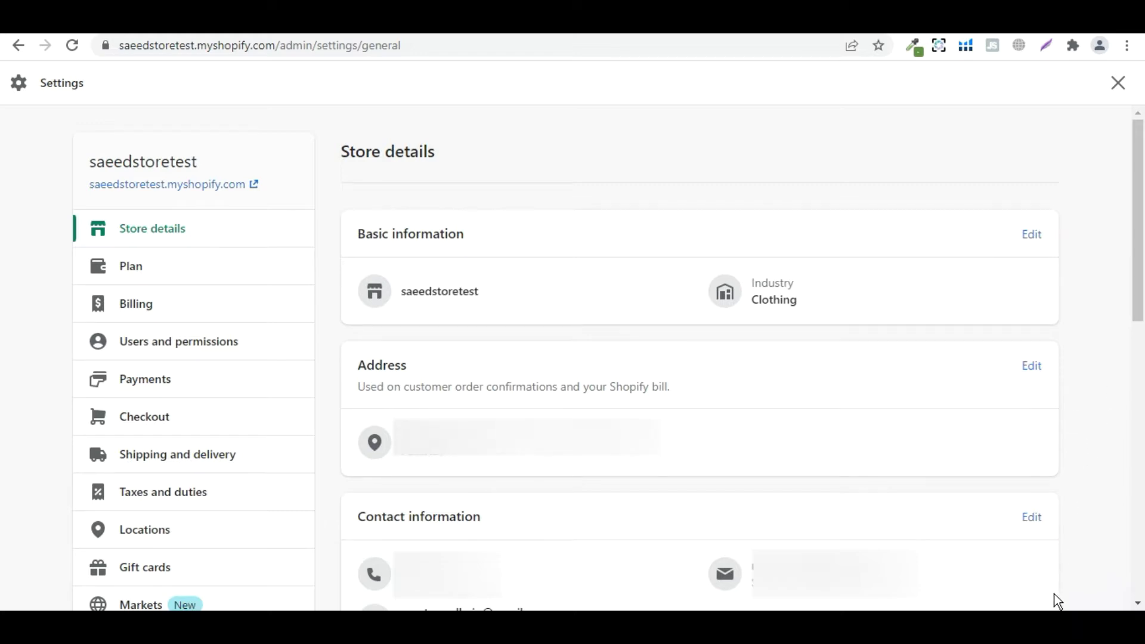
scroll(1088, 406, down, 6)
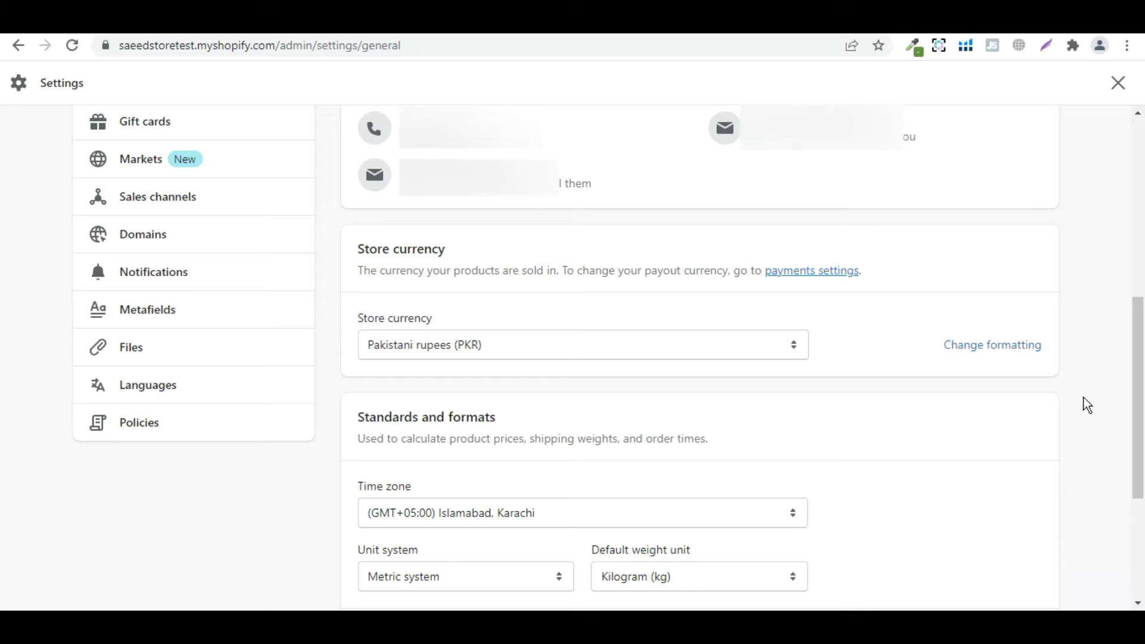
scroll(1067, 458, down, 2)
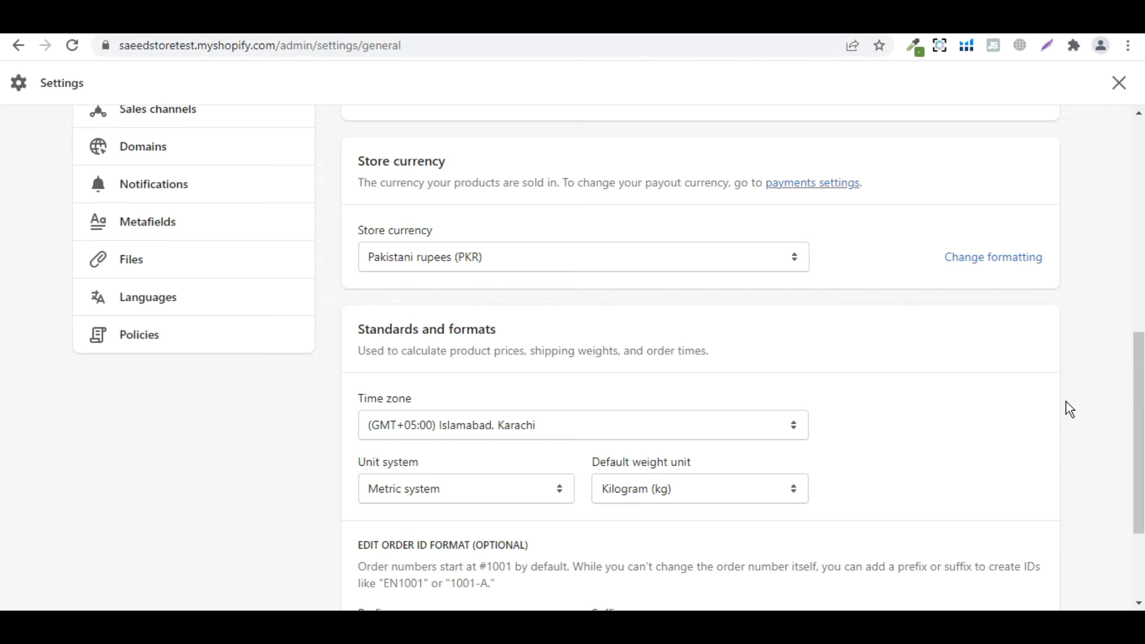
click(640, 260)
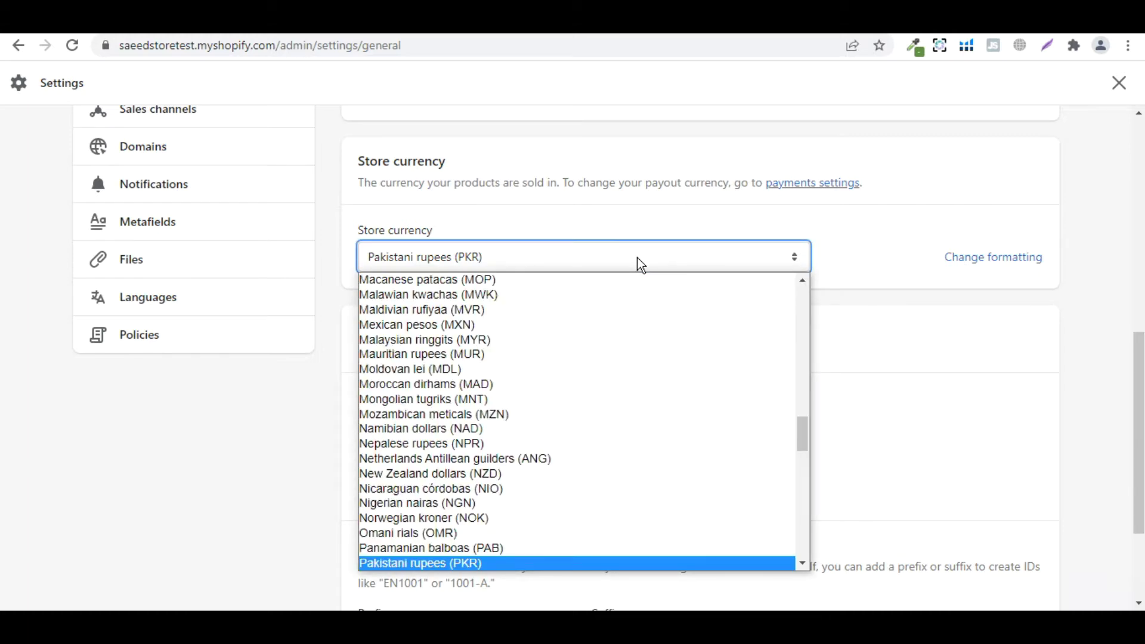
click(765, 263)
scroll(919, 386, down, 2)
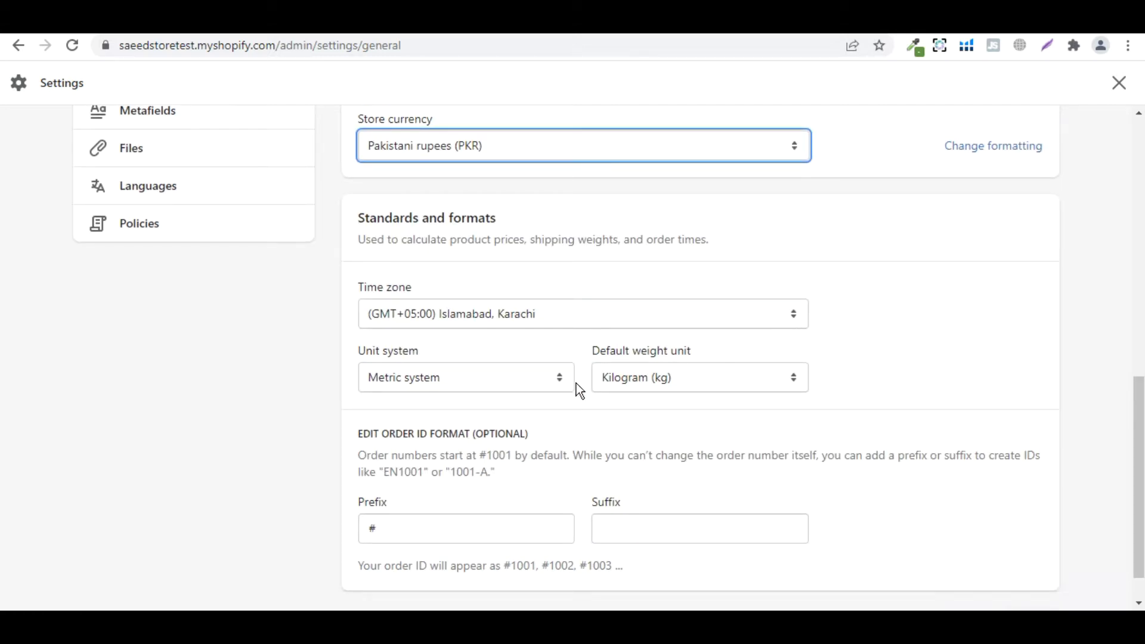
Choose Metric system as the store's unit system and set the default weight unit to Gram (g)
click(547, 394)
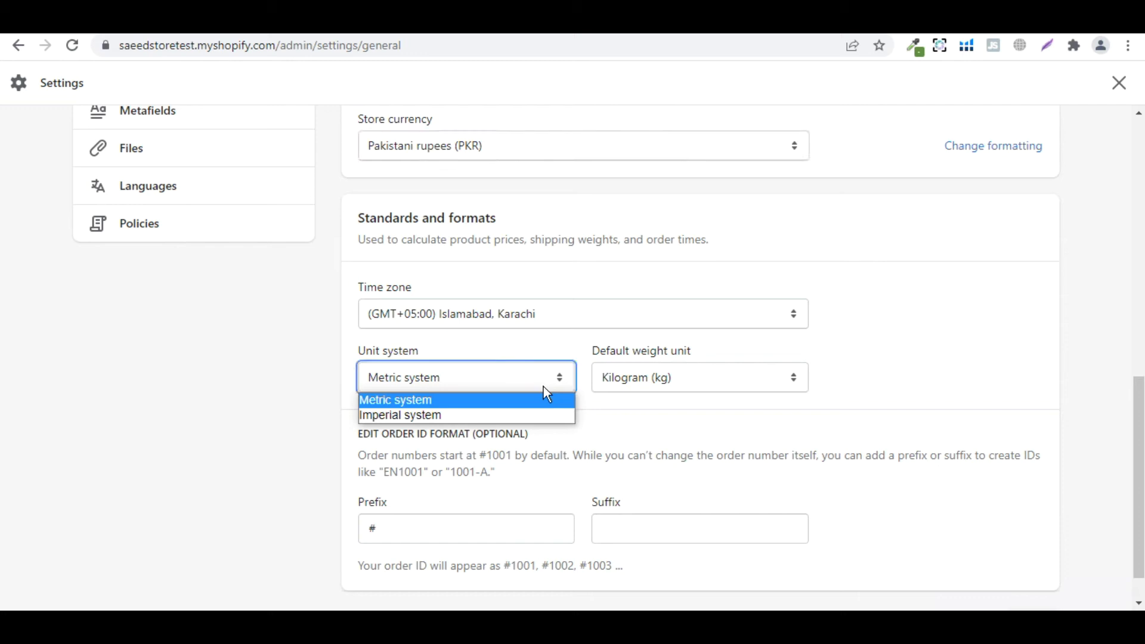
click(542, 406)
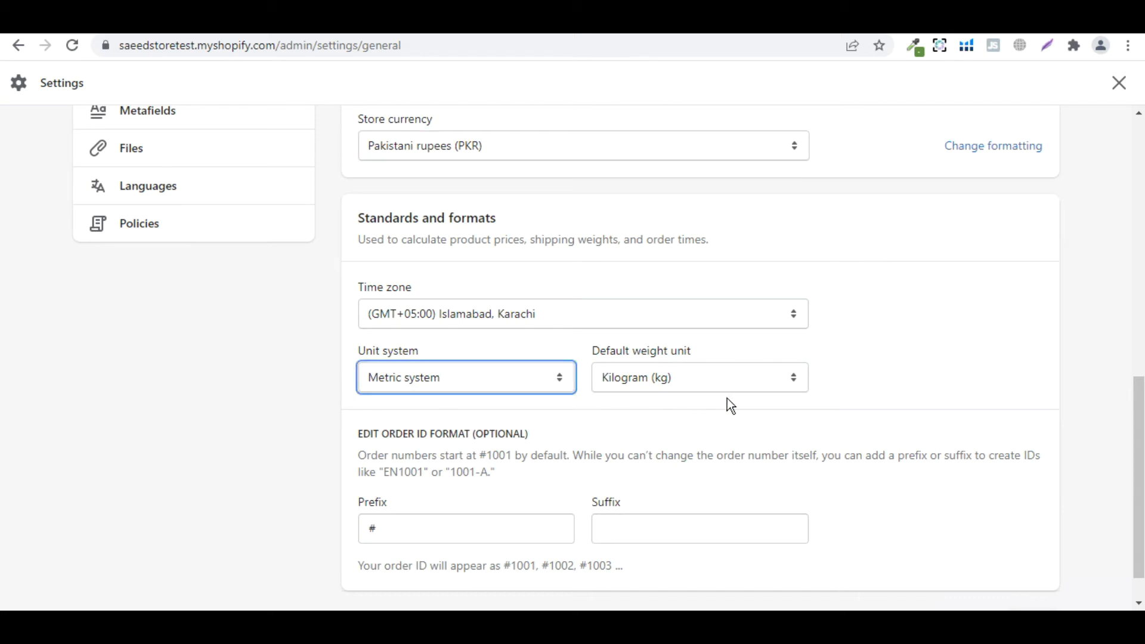
click(747, 386)
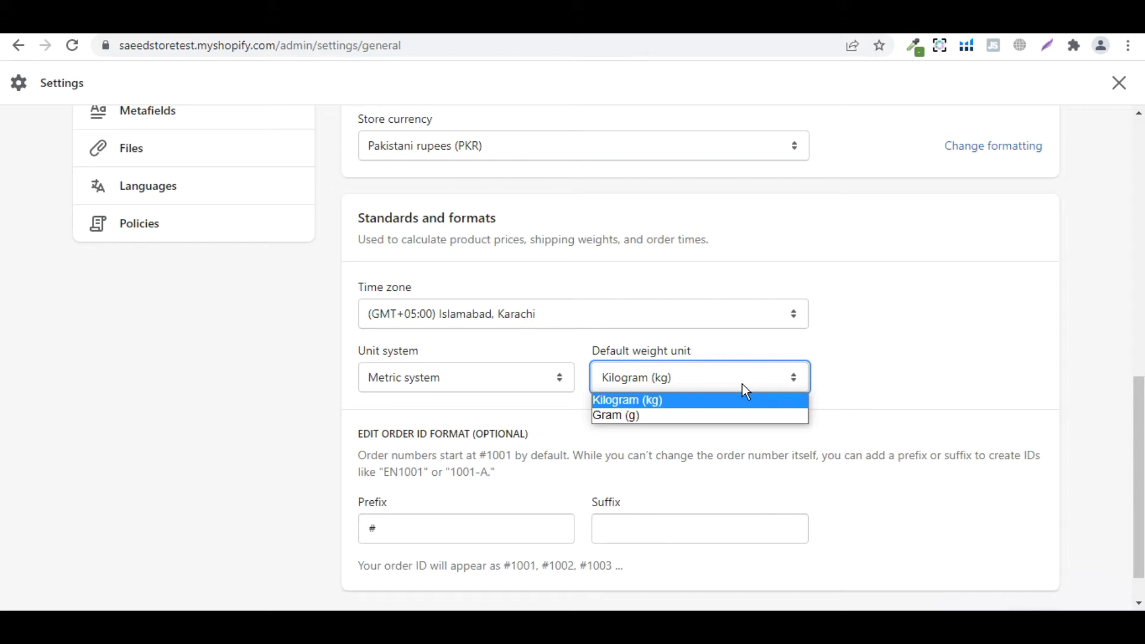
click(744, 415)
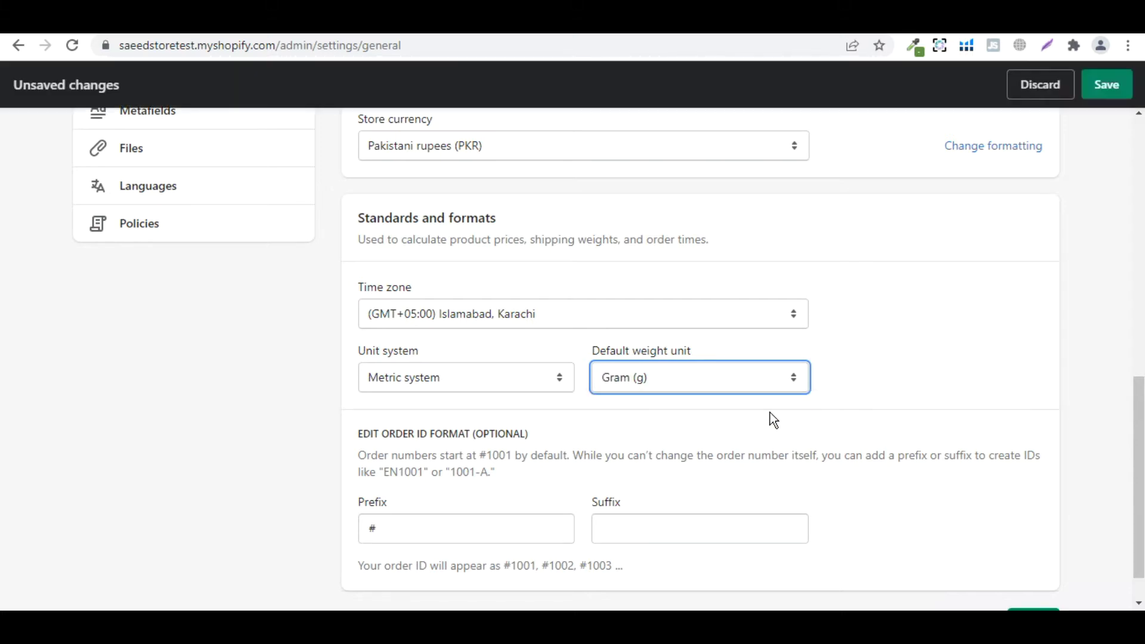
scroll(896, 391, down, 1)
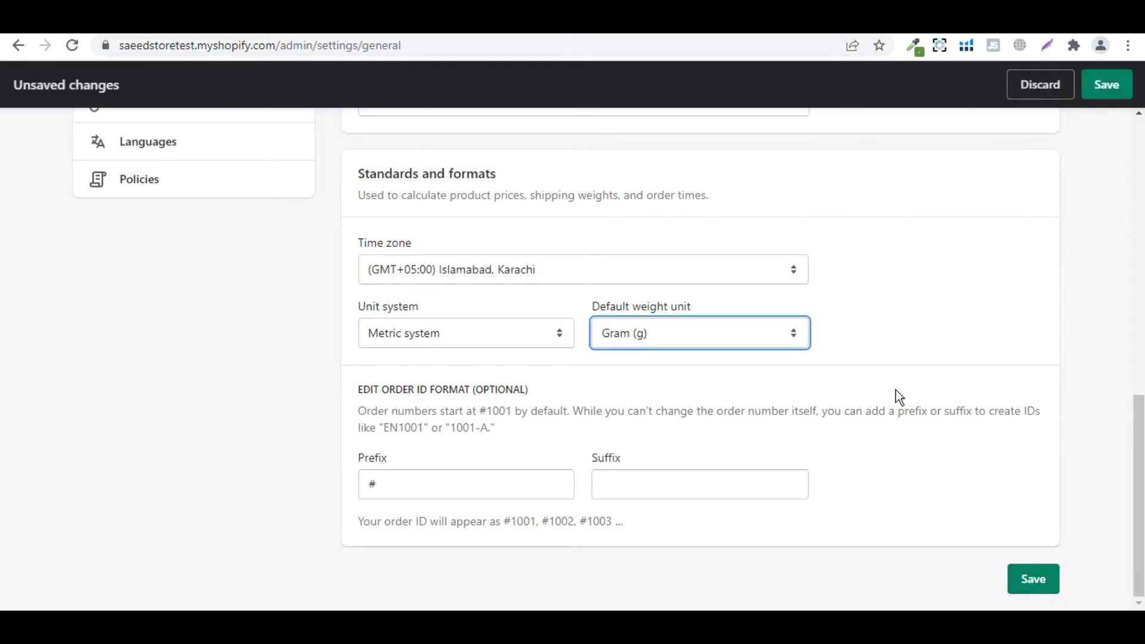
scroll(897, 394, up, 5)
scroll(1012, 460, down, 5)
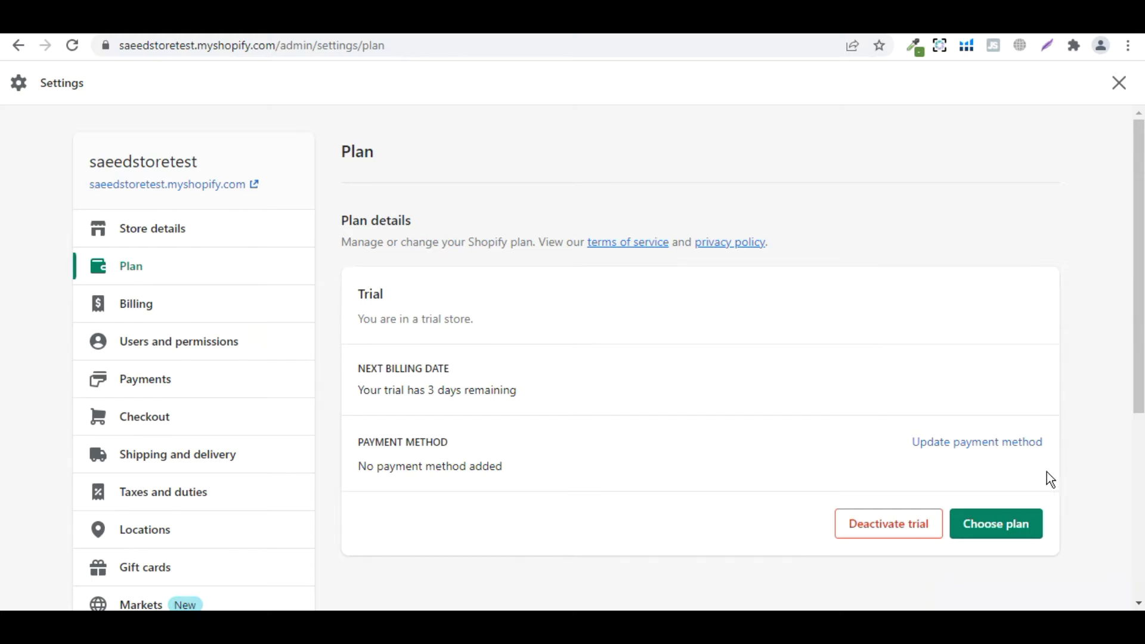
Open the plan selection page and compare the prices, features, payment fees and shipping options of the three plans
click(1017, 524)
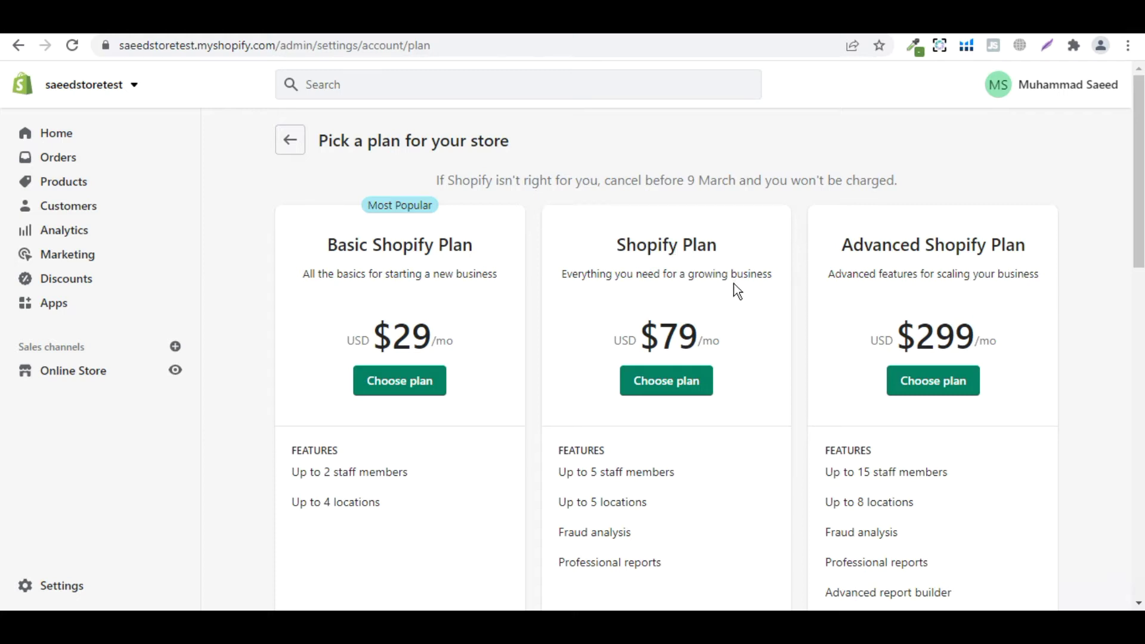
scroll(735, 286, down, 2)
scroll(754, 239, up, 2)
scroll(768, 323, down, 6)
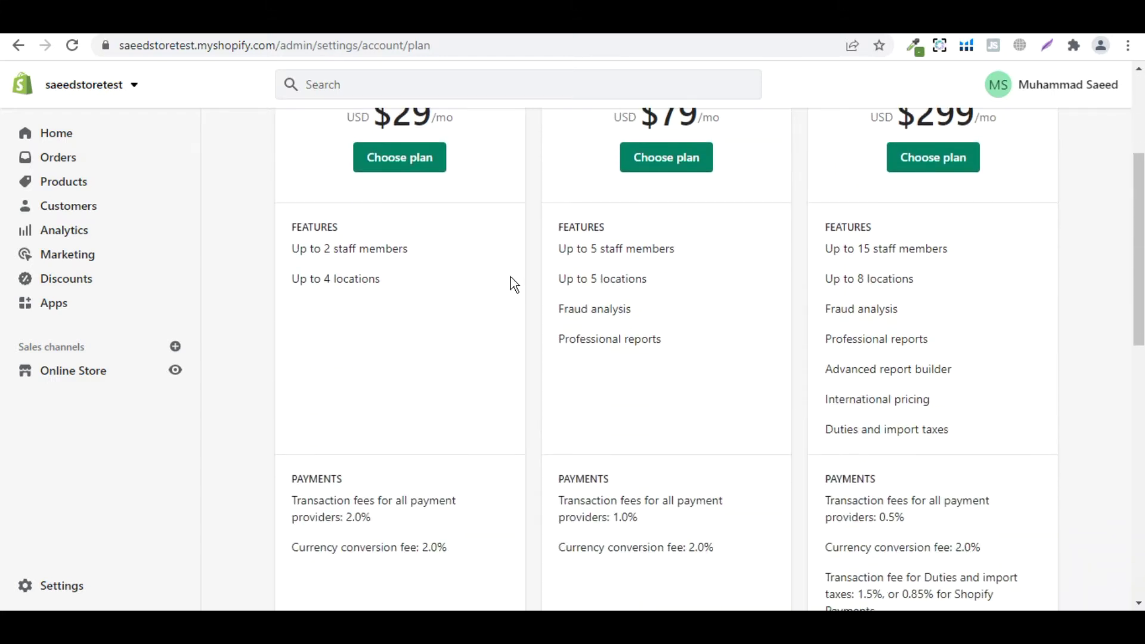
scroll(511, 278, down, 2)
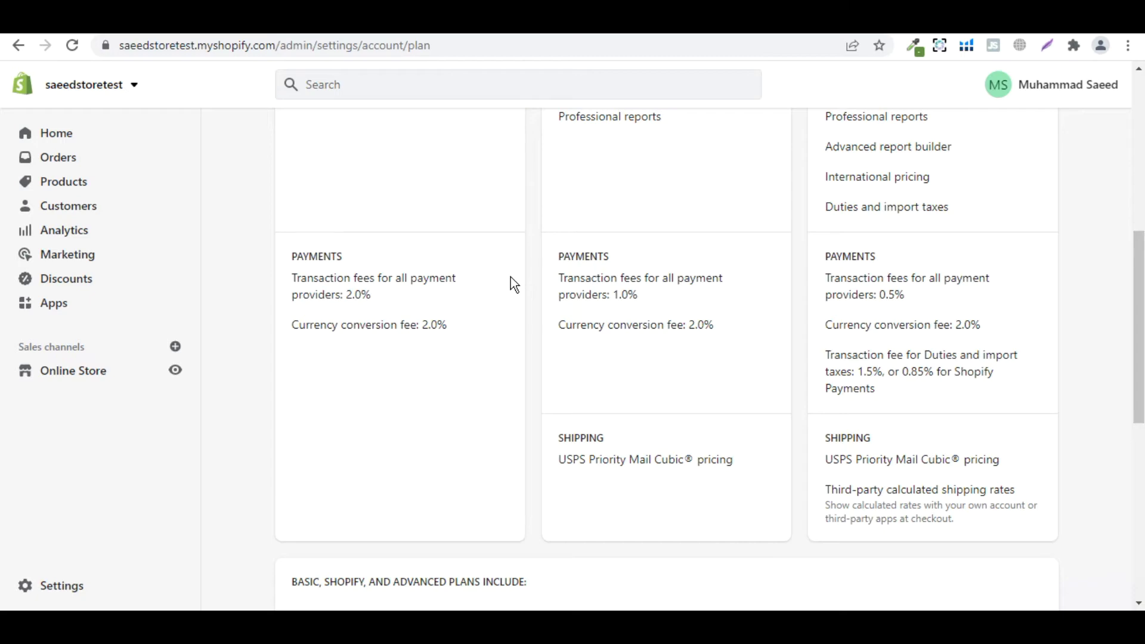
Examine the features included in all plans, recheck the plan prices and leave the plan selection page
scroll(510, 277, down, 6)
scroll(511, 276, down, 2)
scroll(510, 277, up, 2)
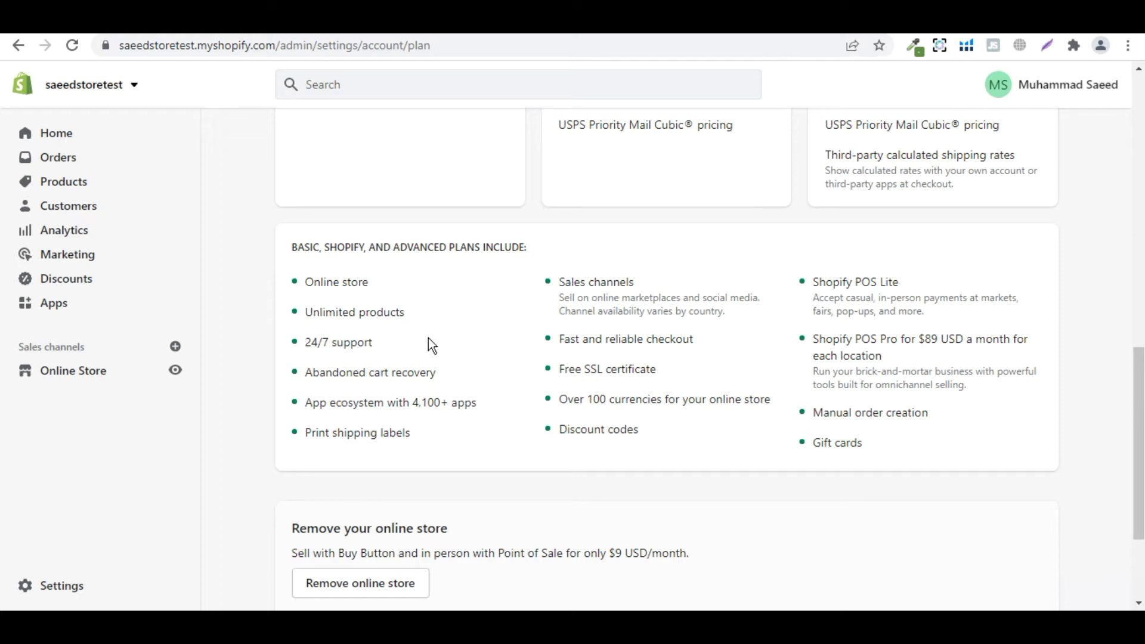
scroll(429, 340, down, 2)
scroll(429, 335, up, 3)
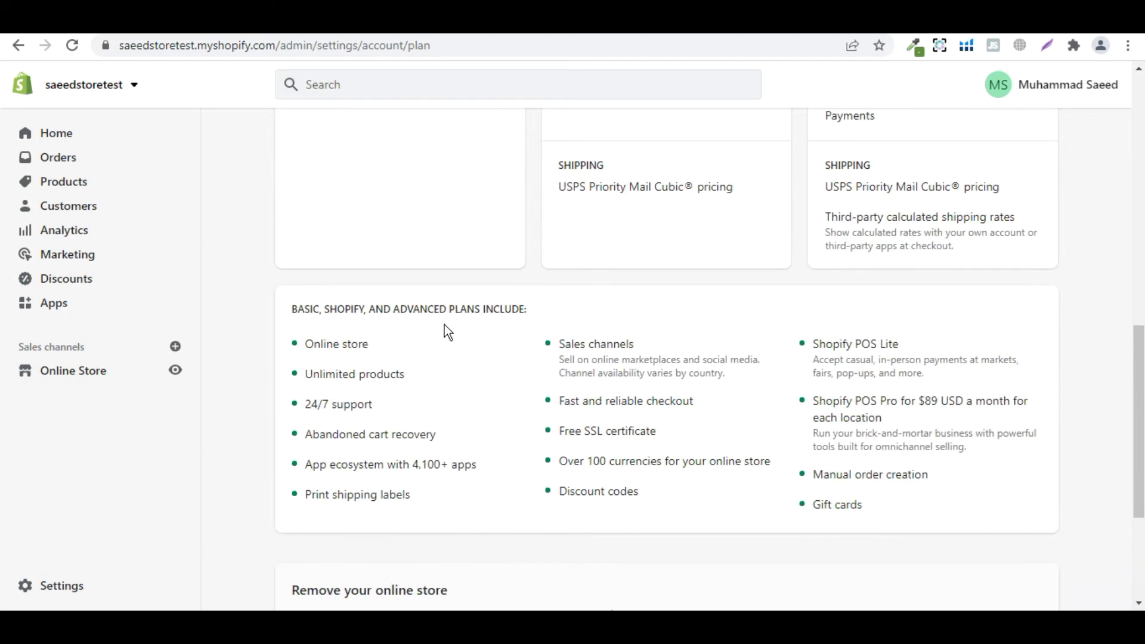
scroll(446, 328, up, 7)
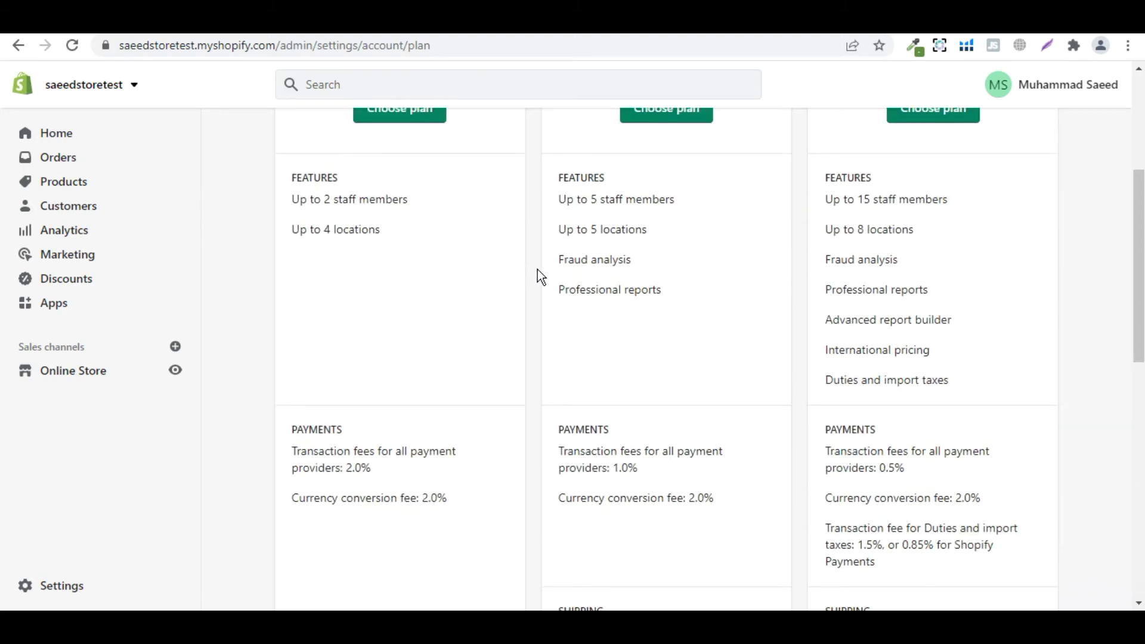
scroll(536, 270, up, 2)
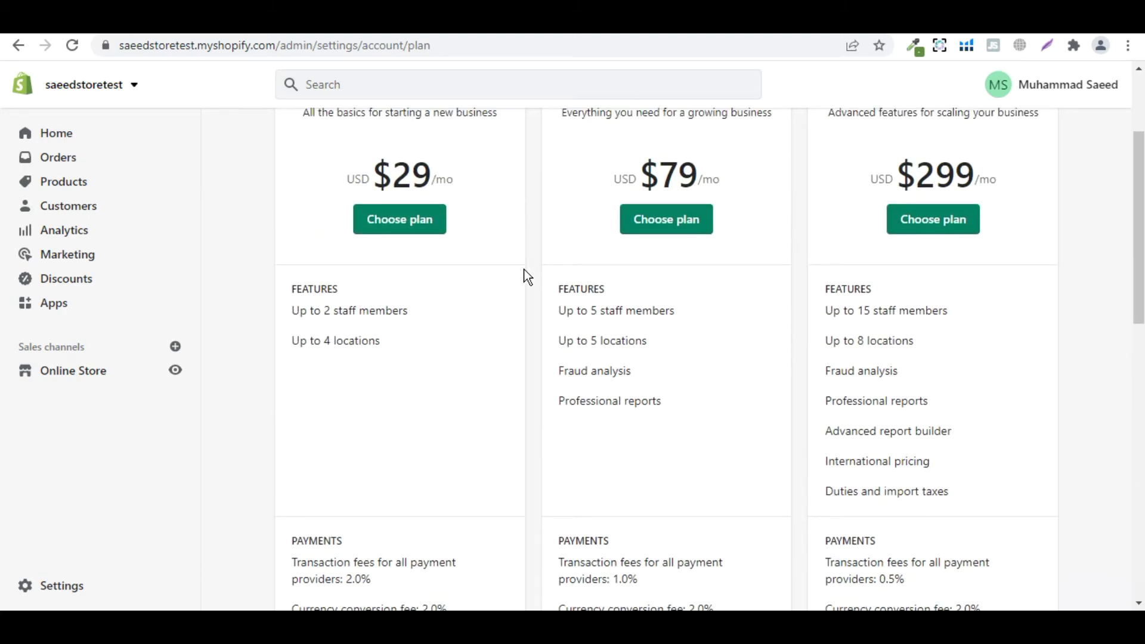
scroll(528, 272, up, 2)
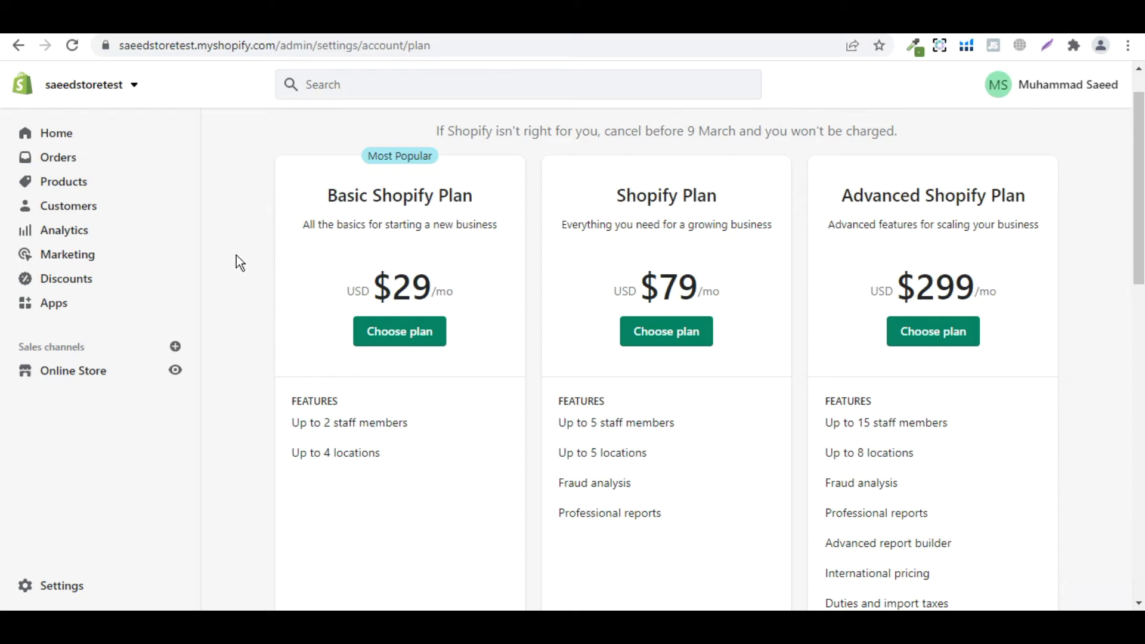
scroll(253, 275, up, 2)
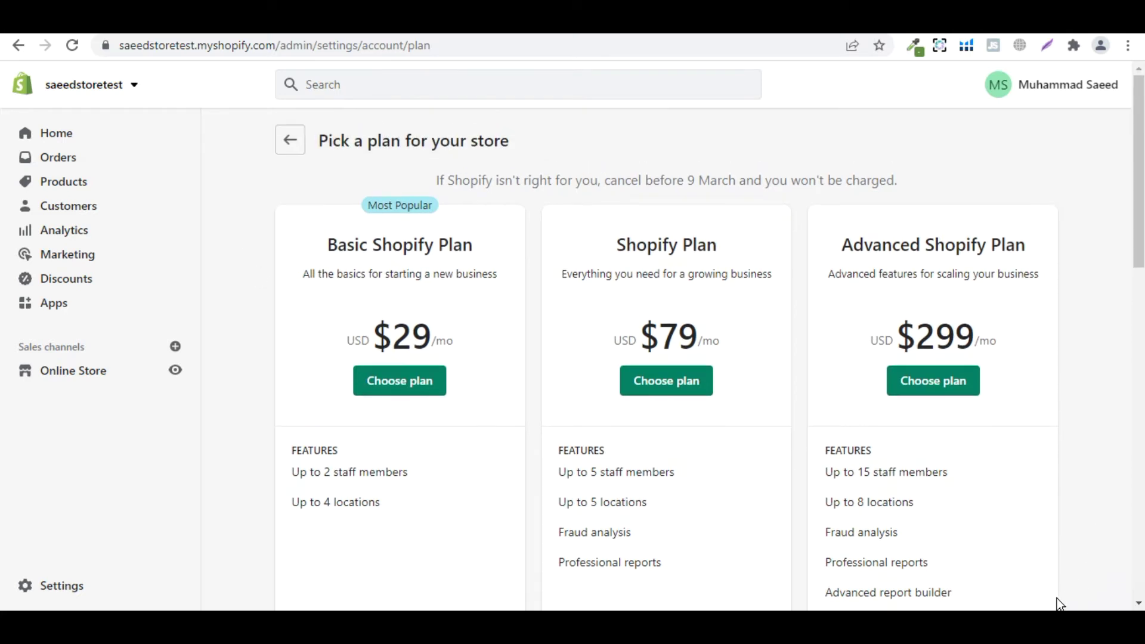
key(alt+Left)
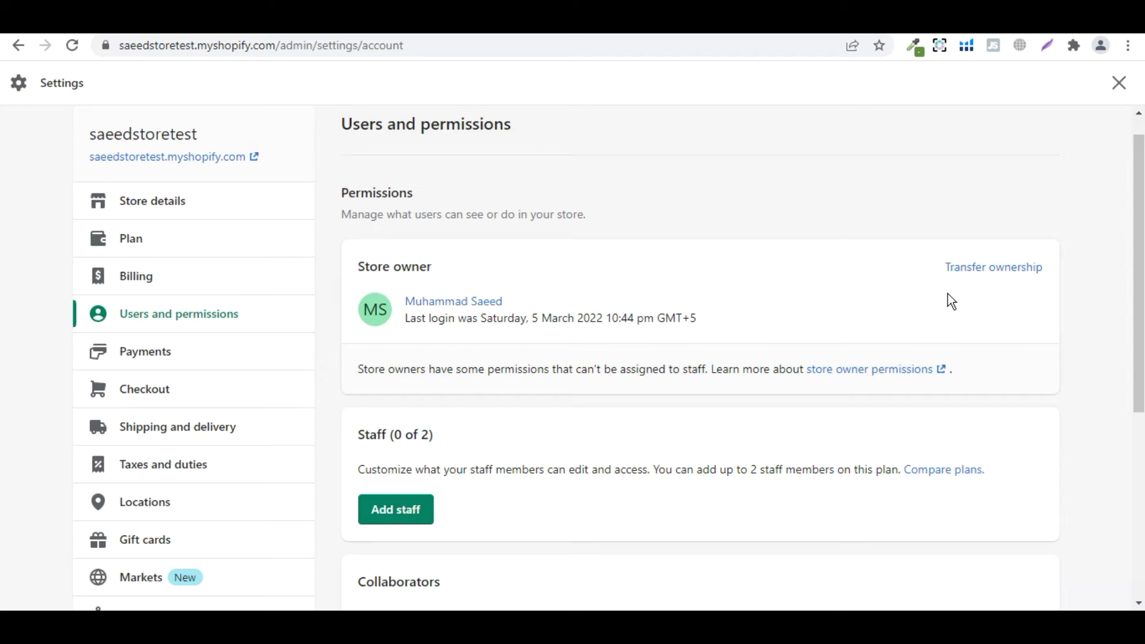
Review the store ownership transfer form without submitting it, and examine the permissions available when adding a staff member
click(981, 272)
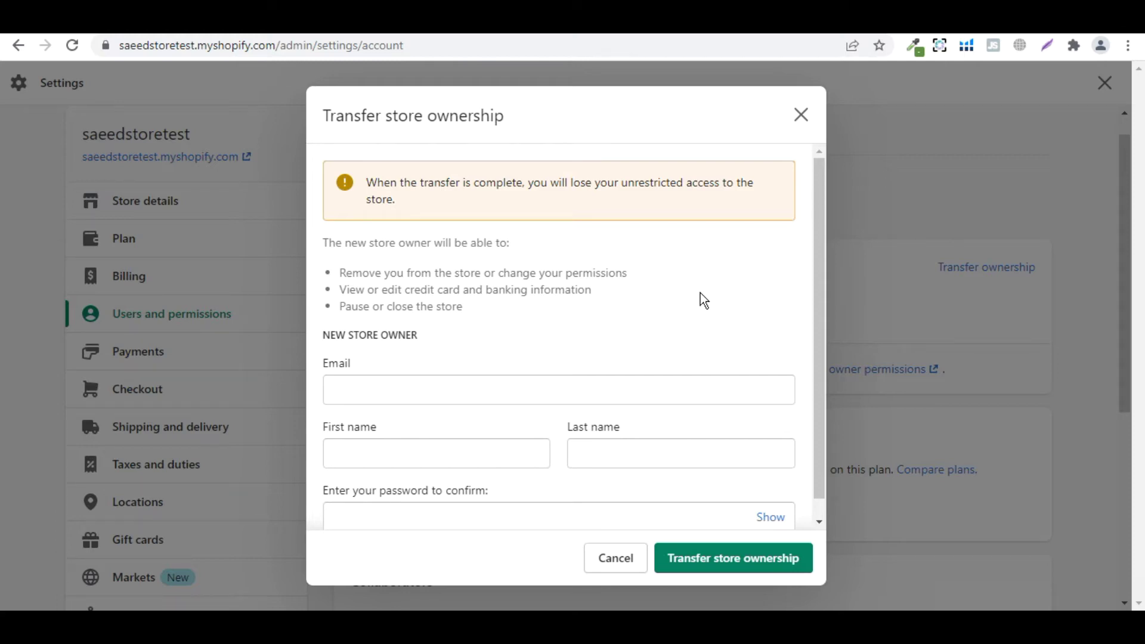
click(640, 564)
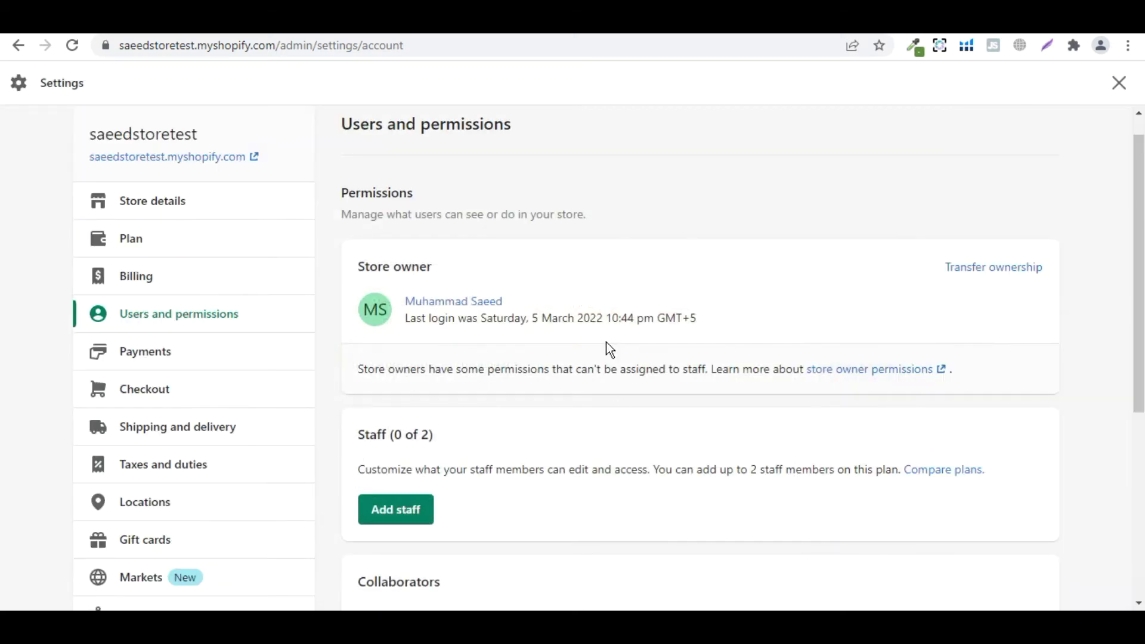
scroll(573, 466, down, 2)
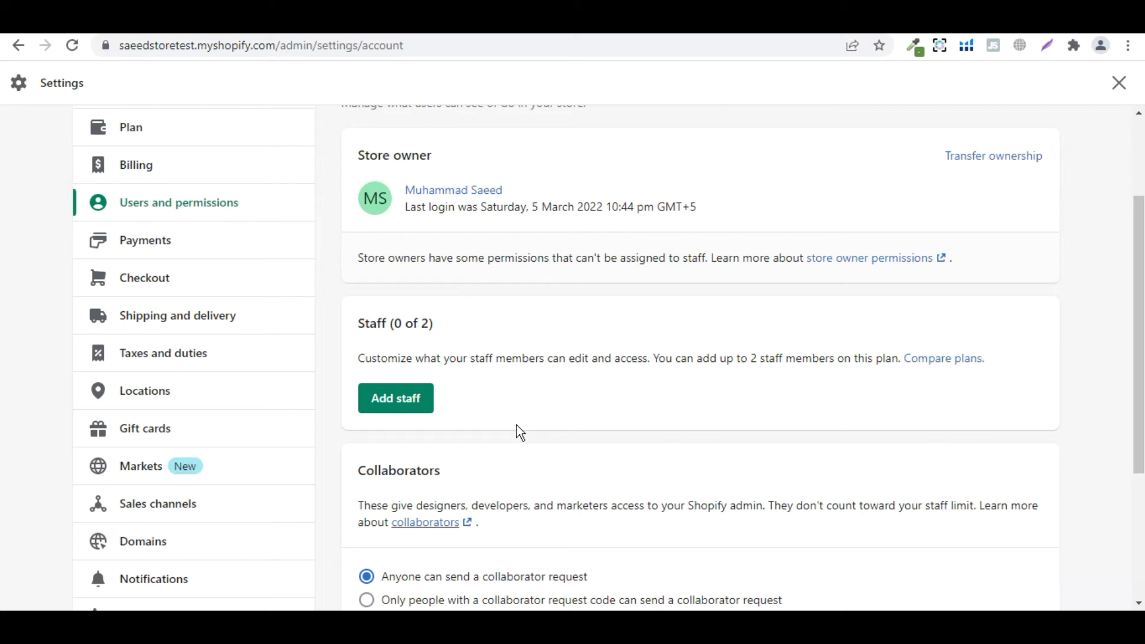
click(423, 403)
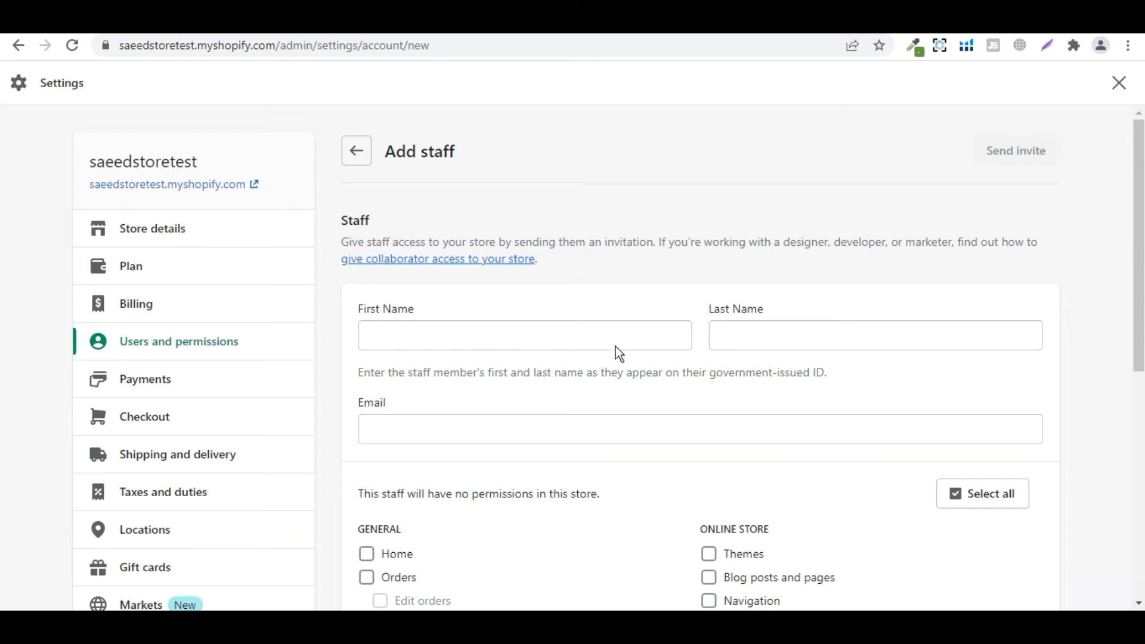
scroll(650, 419, down, 3)
scroll(651, 421, down, 1)
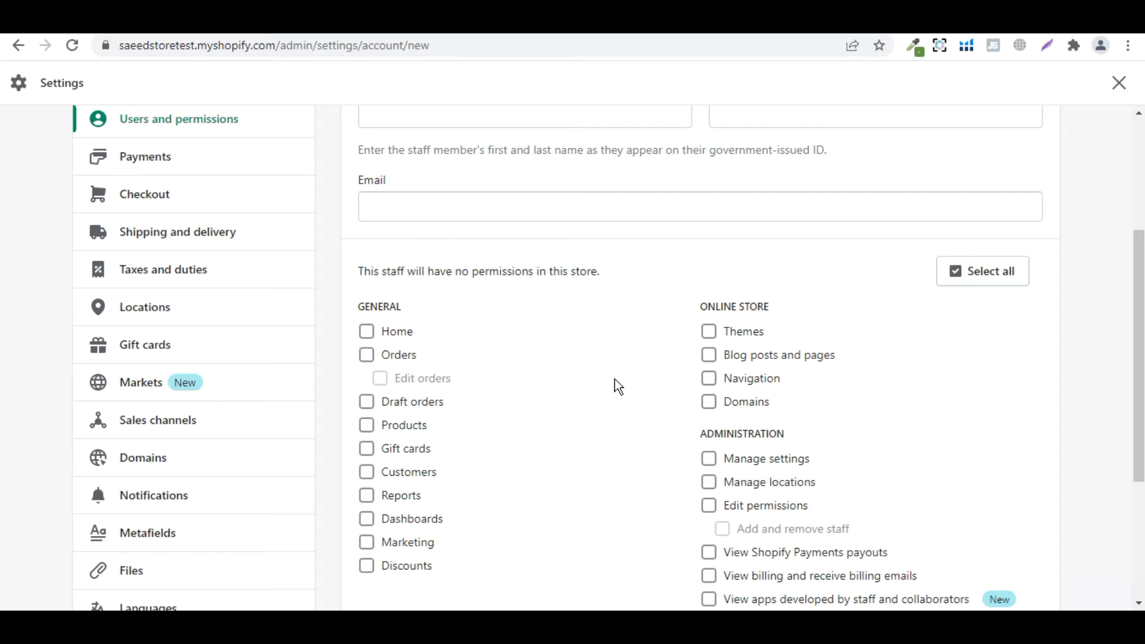
scroll(554, 486, down, 2)
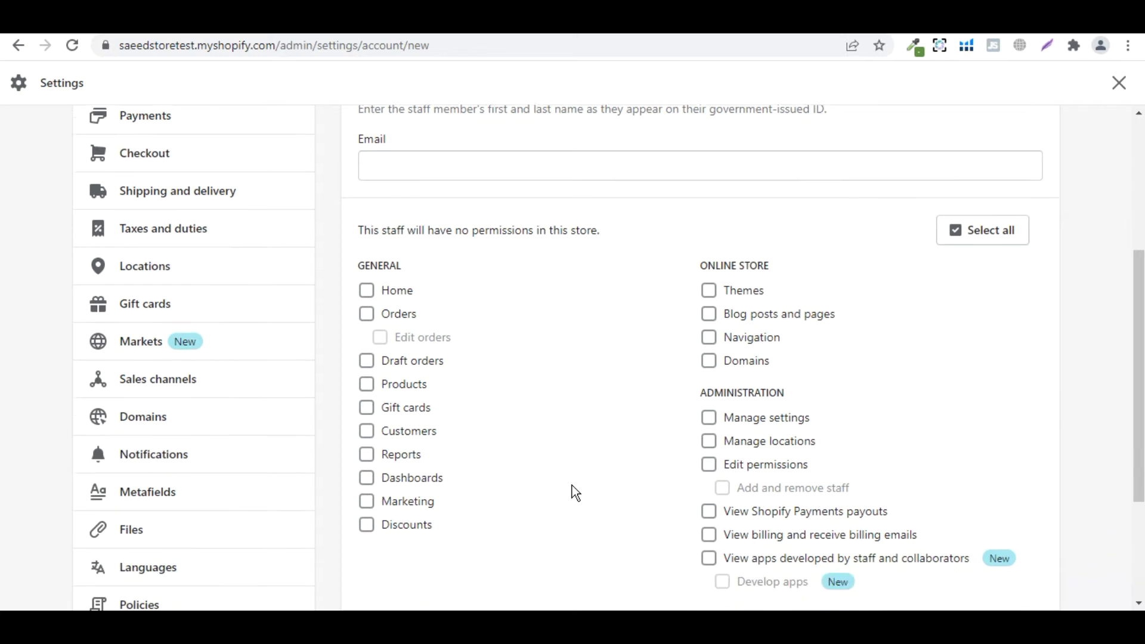
scroll(544, 446, up, 4)
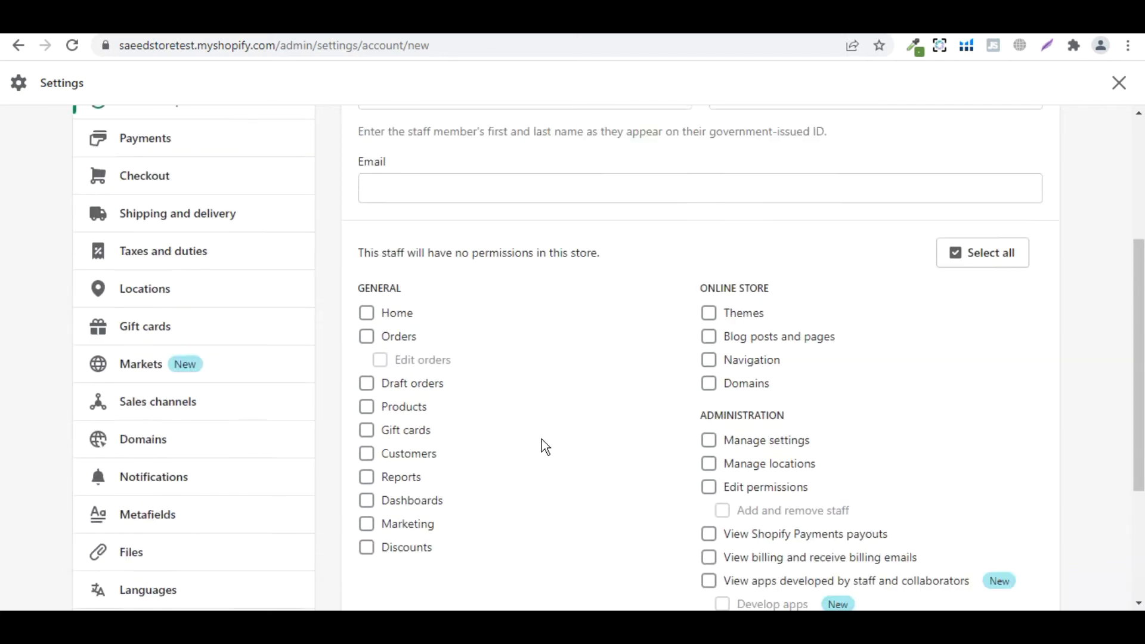
scroll(543, 442, up, 2)
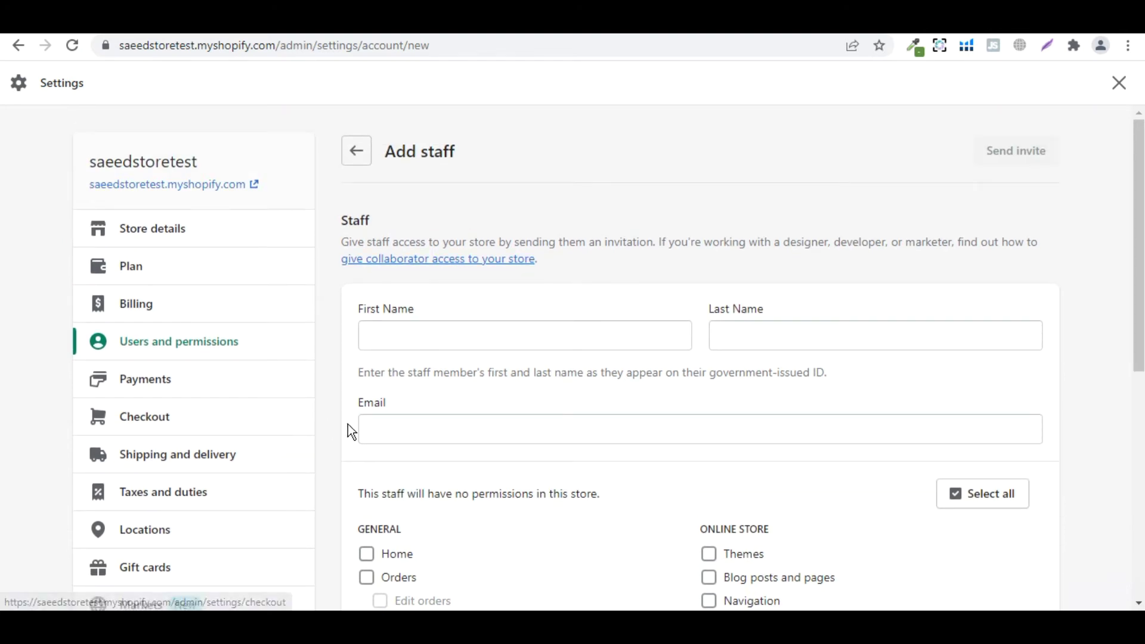
Review the store's payment settings, including supported and manual payment methods, and open the list of third-party payment providers
click(192, 395)
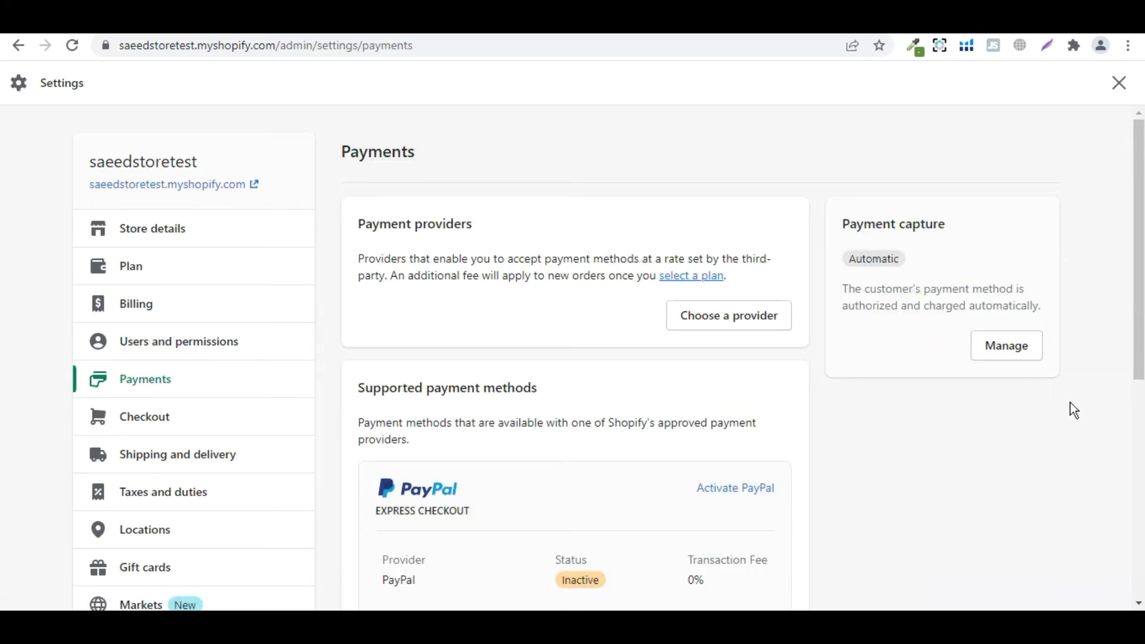
scroll(1073, 411, down, 2)
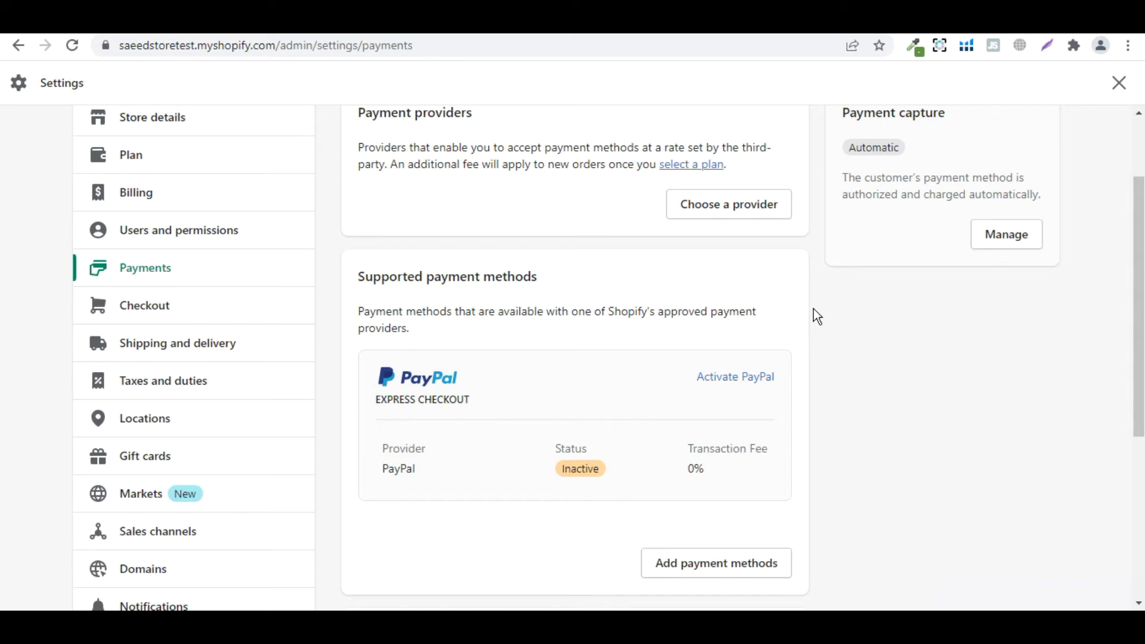
scroll(813, 309, up, 2)
scroll(820, 327, down, 6)
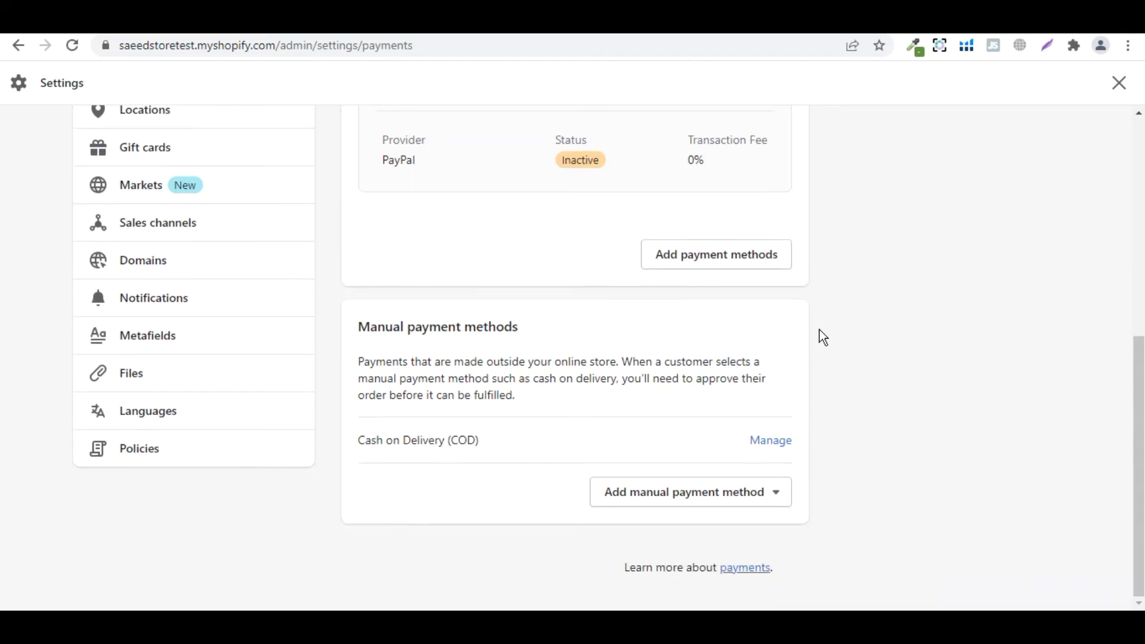
scroll(819, 334, up, 8)
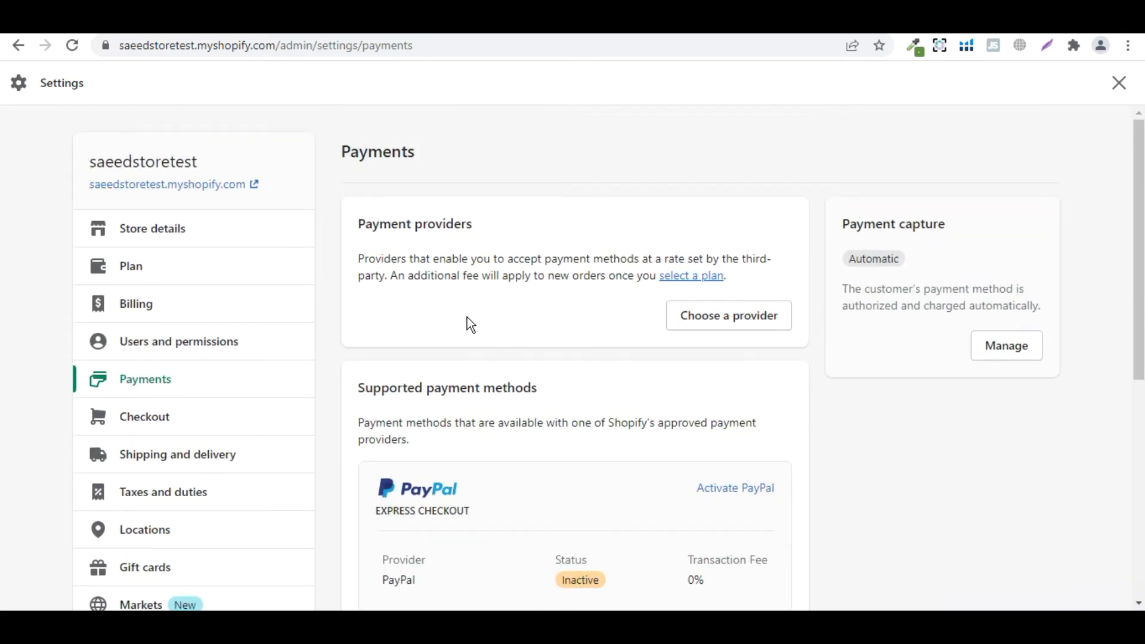
click(737, 323)
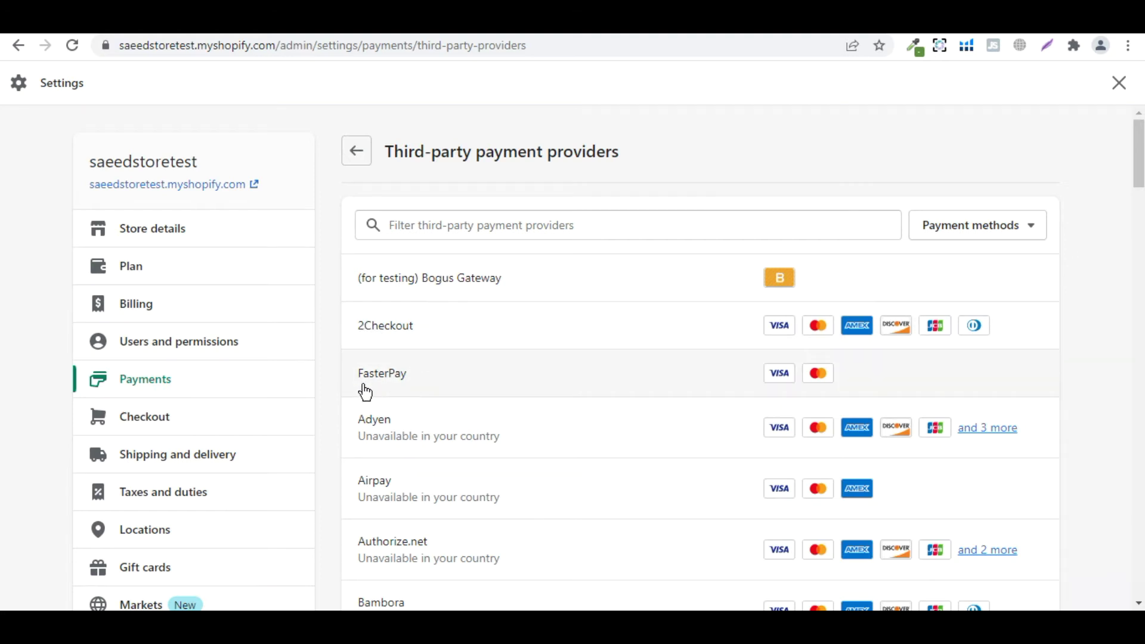
Look through the list of third-party payment providers and return to the store's payment settings
scroll(702, 434, down, 2)
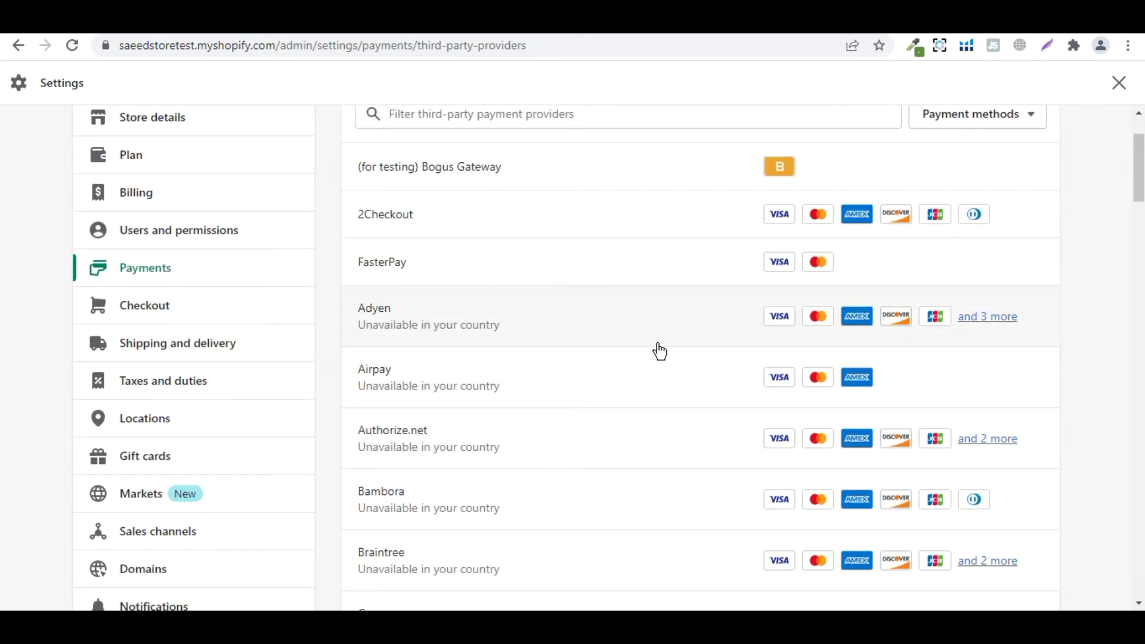
scroll(661, 373, down, 1)
scroll(661, 378, down, 10)
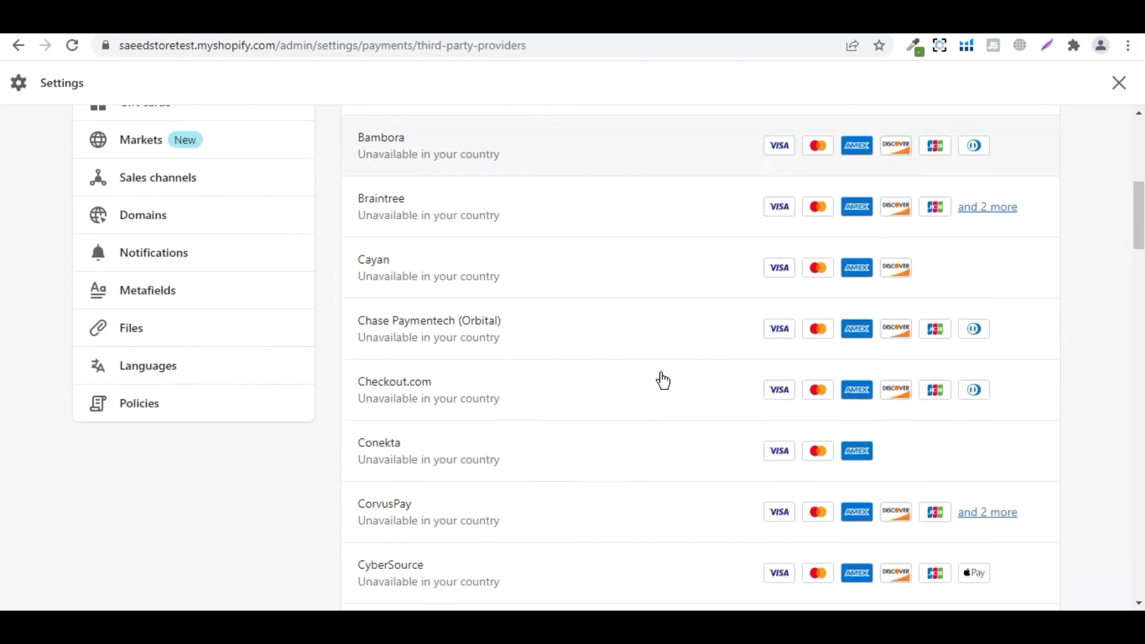
scroll(662, 379, up, 7)
scroll(663, 380, up, 5)
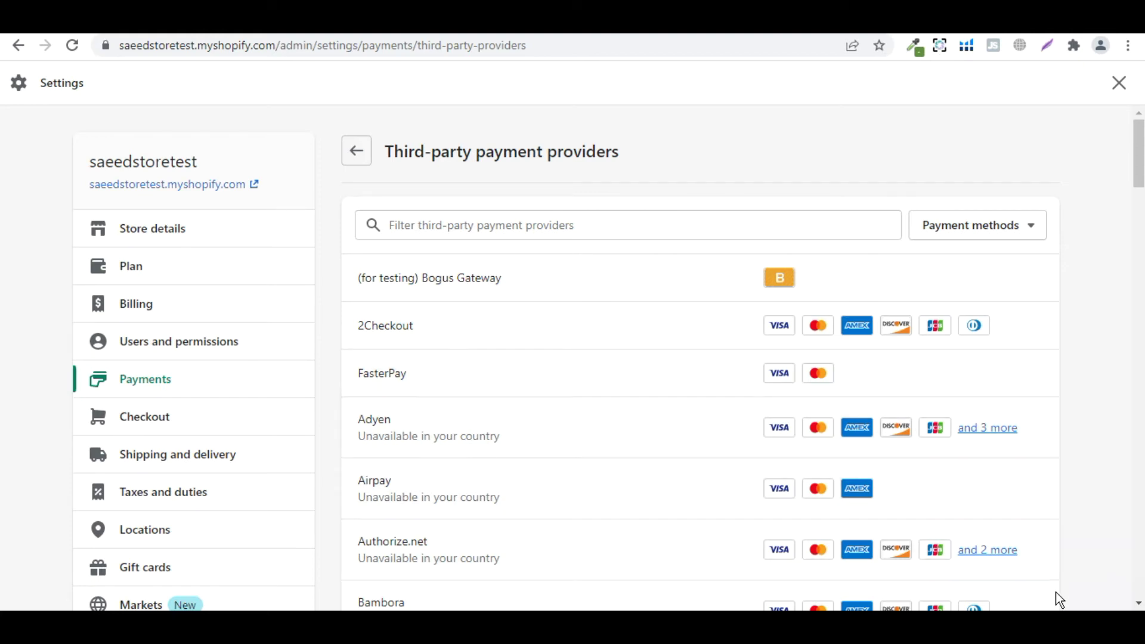
key(alt+Left)
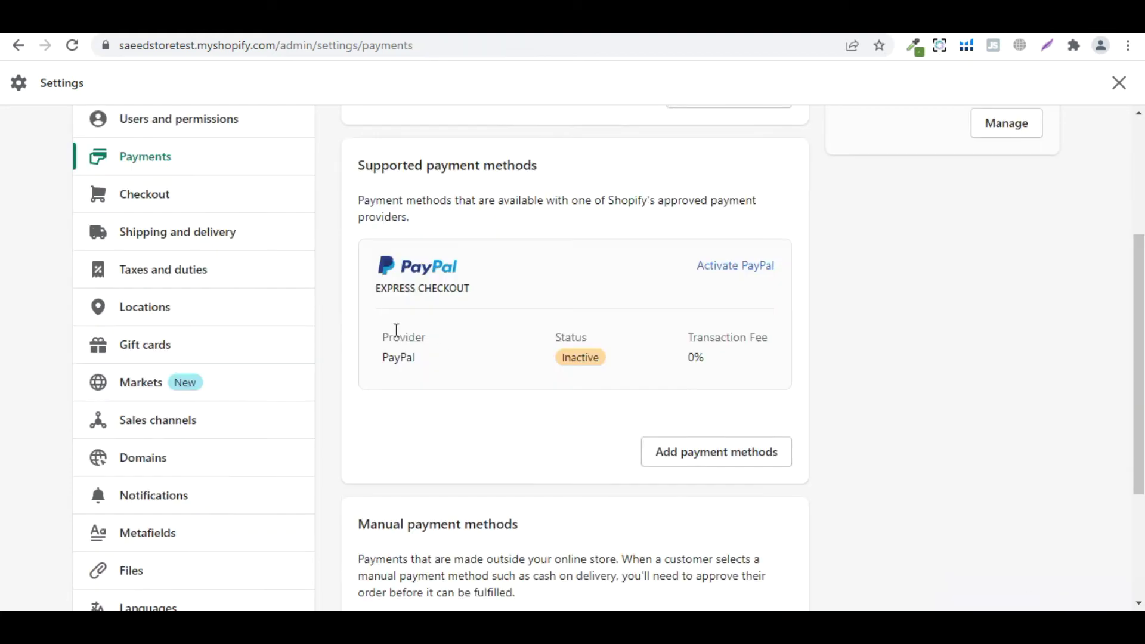
Start adding a store location named "warehouse 2" and review its online fulfilment option and address fields without saving
click(239, 317)
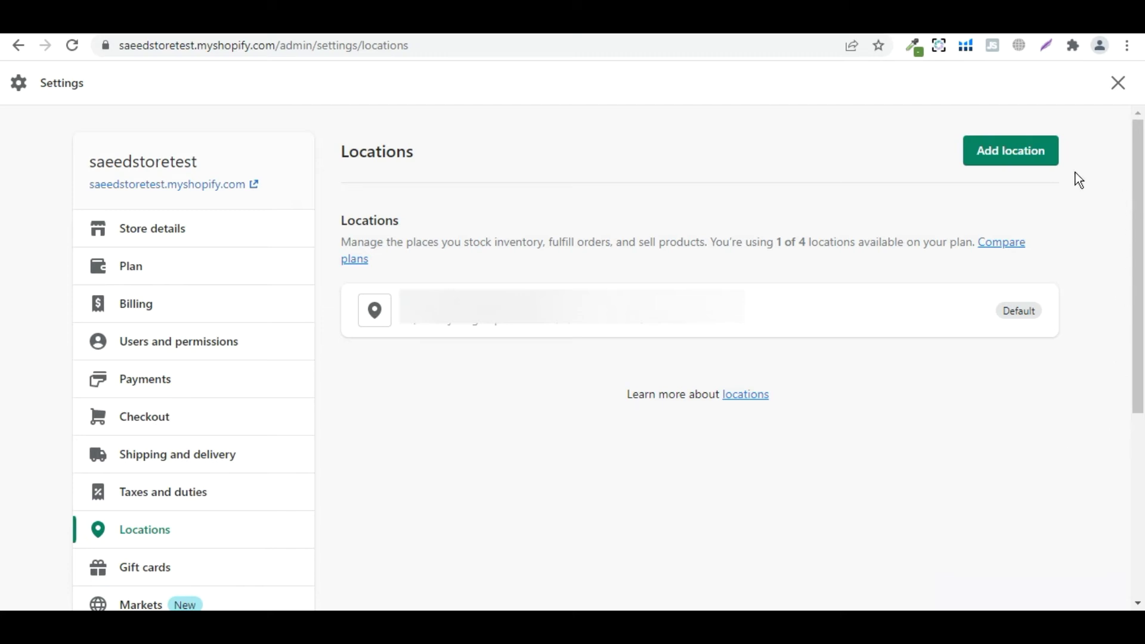
click(1020, 160)
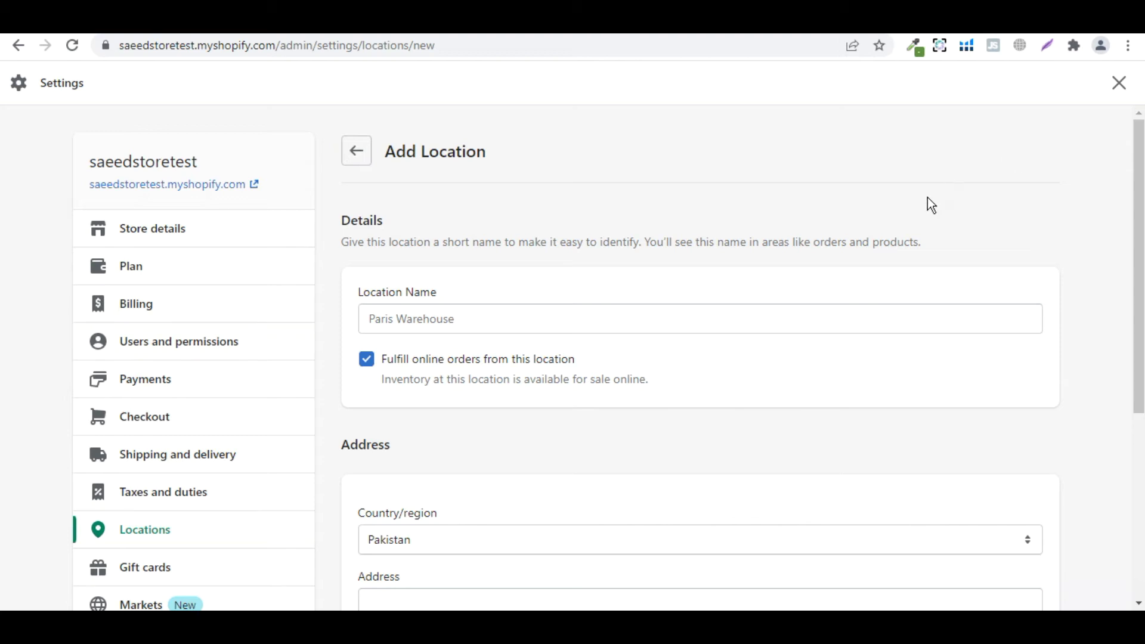
click(822, 316)
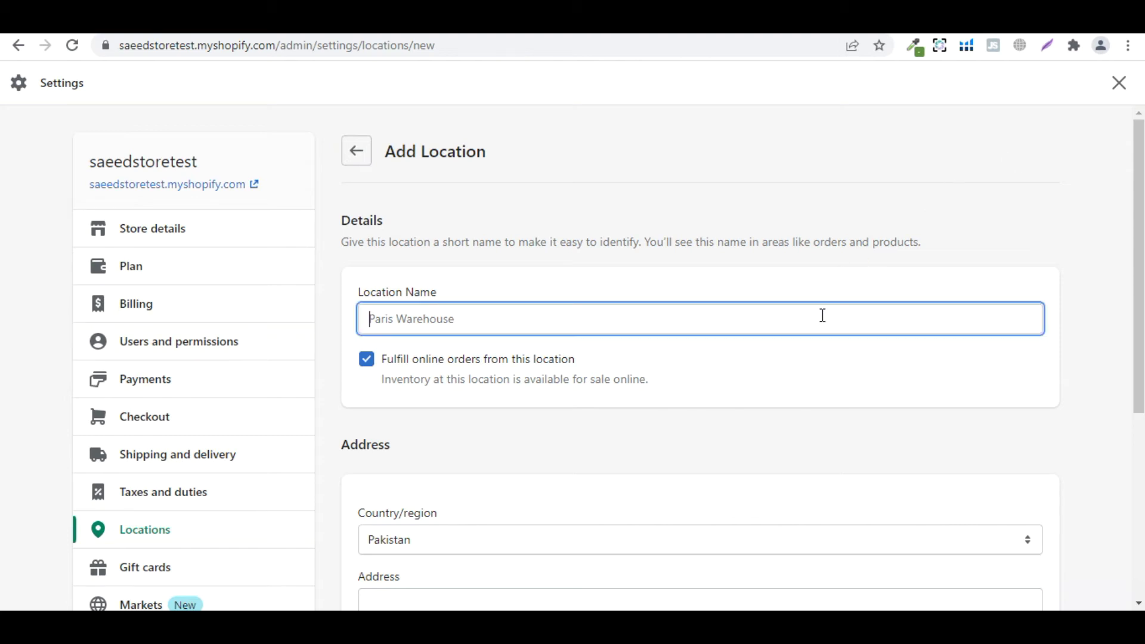
text(warehouse 2)
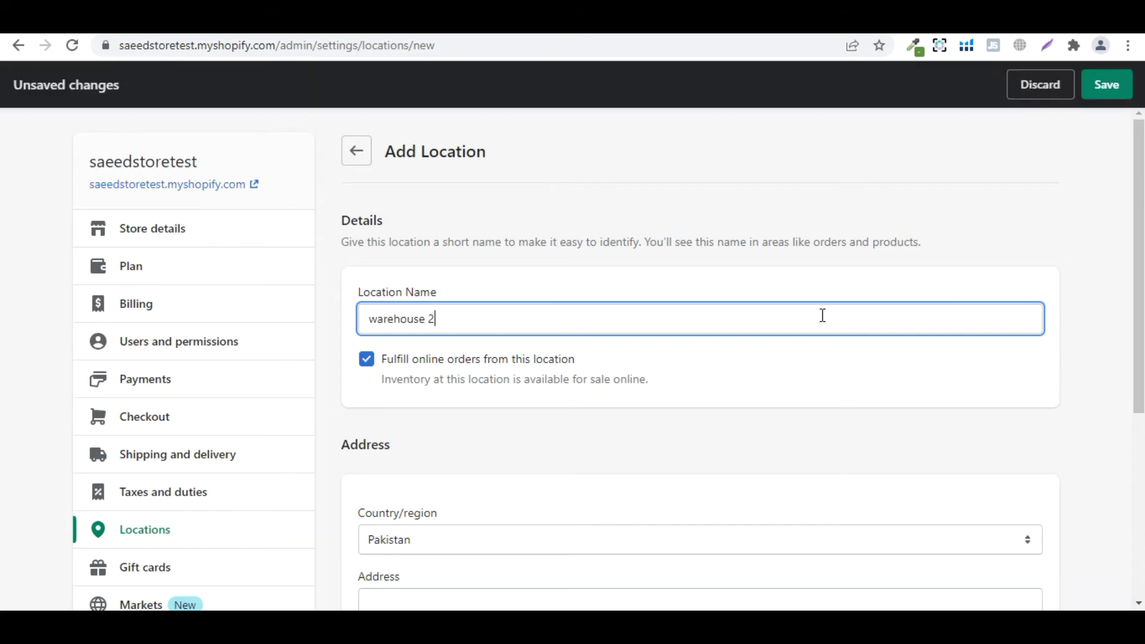
scroll(826, 319, down, 2)
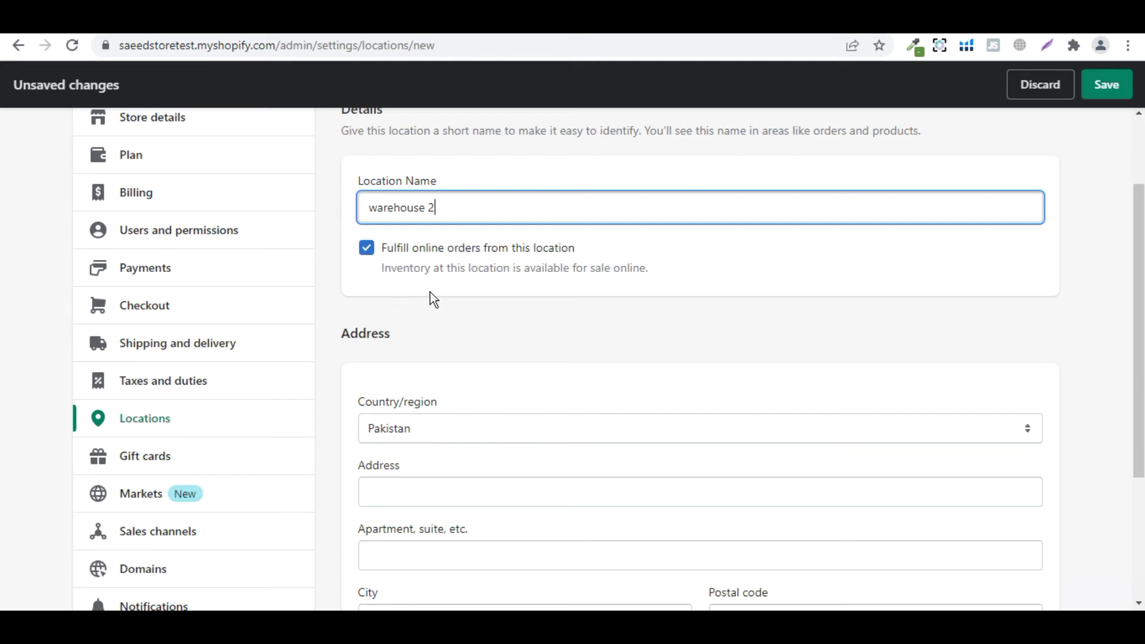
scroll(447, 307, down, 4)
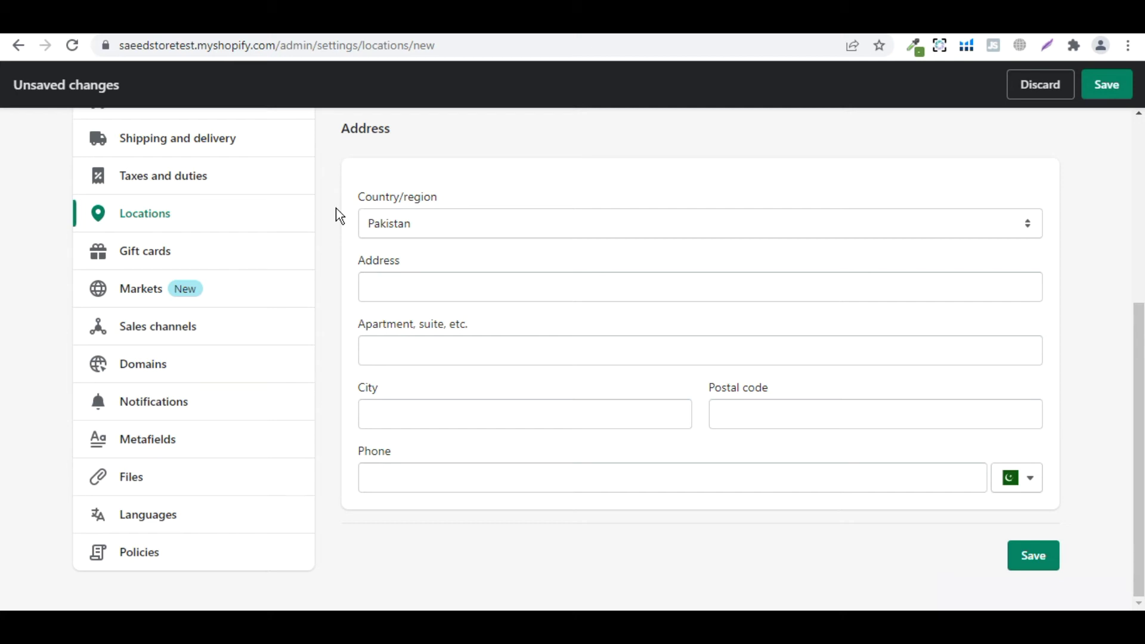
Review the gift card settings, covering the auto-expiration options and Apple Wallet Passes
click(256, 253)
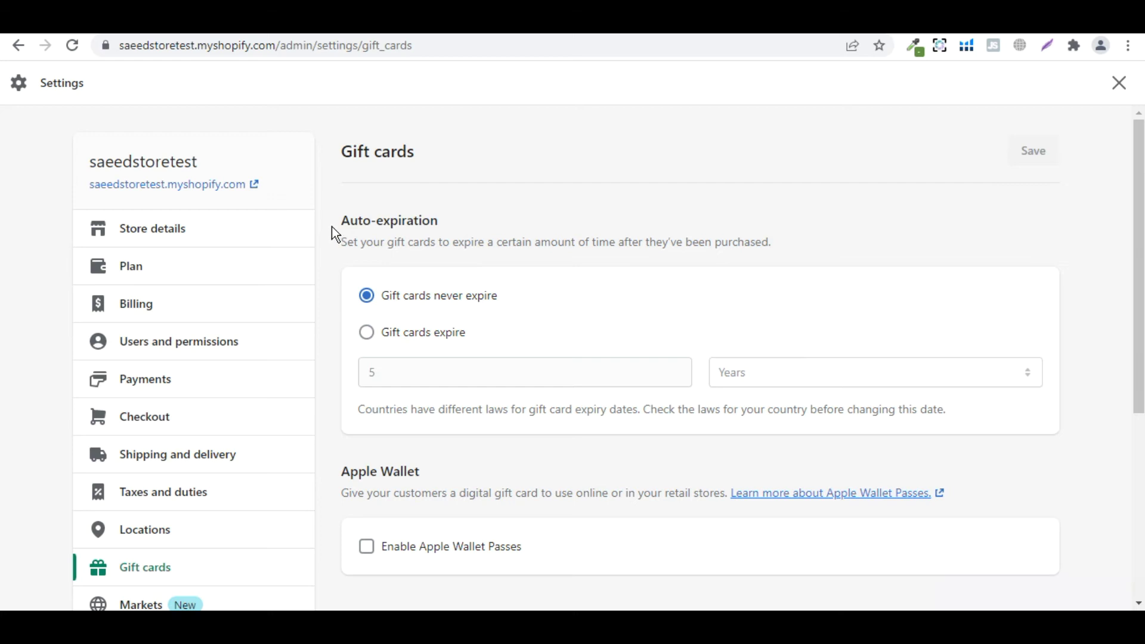
scroll(330, 229, down, 2)
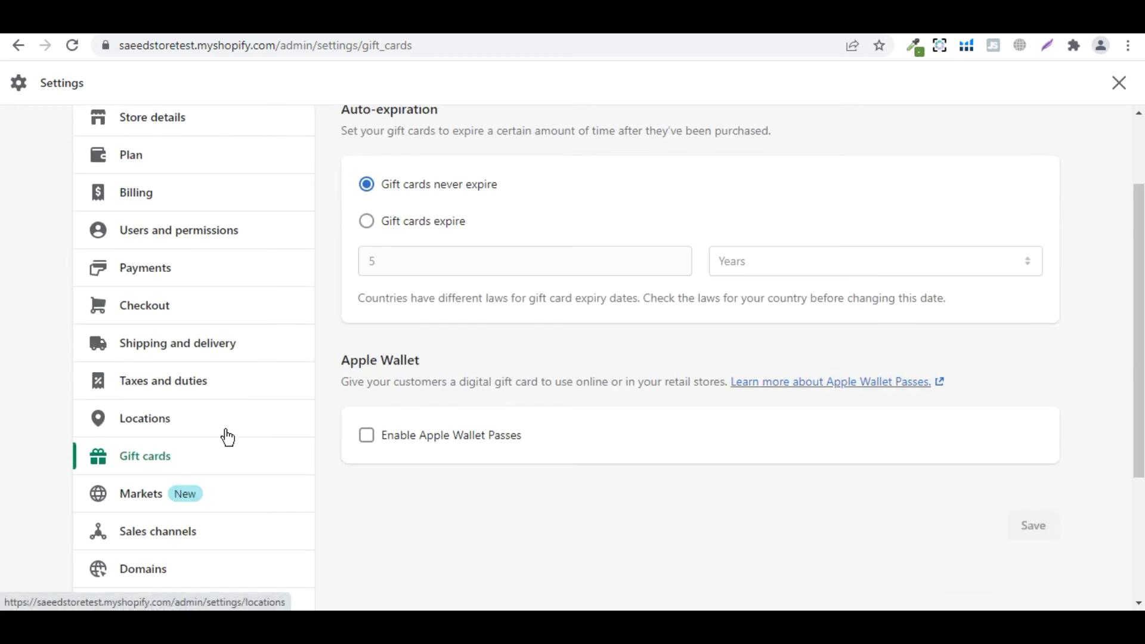
scroll(227, 439, down, 2)
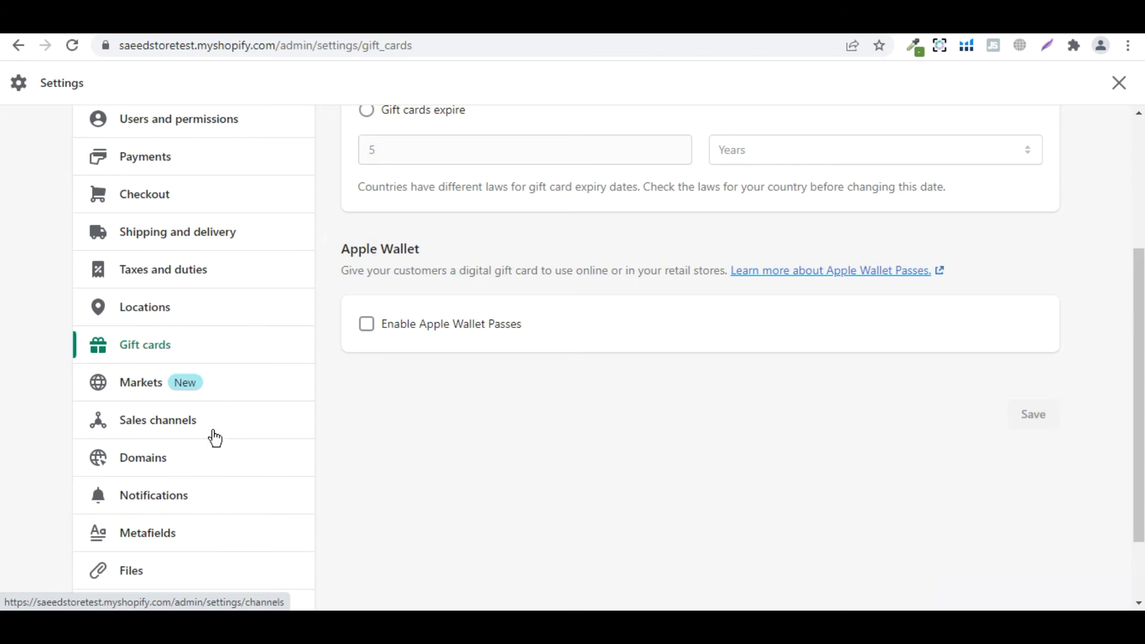
scroll(248, 471, down, 2)
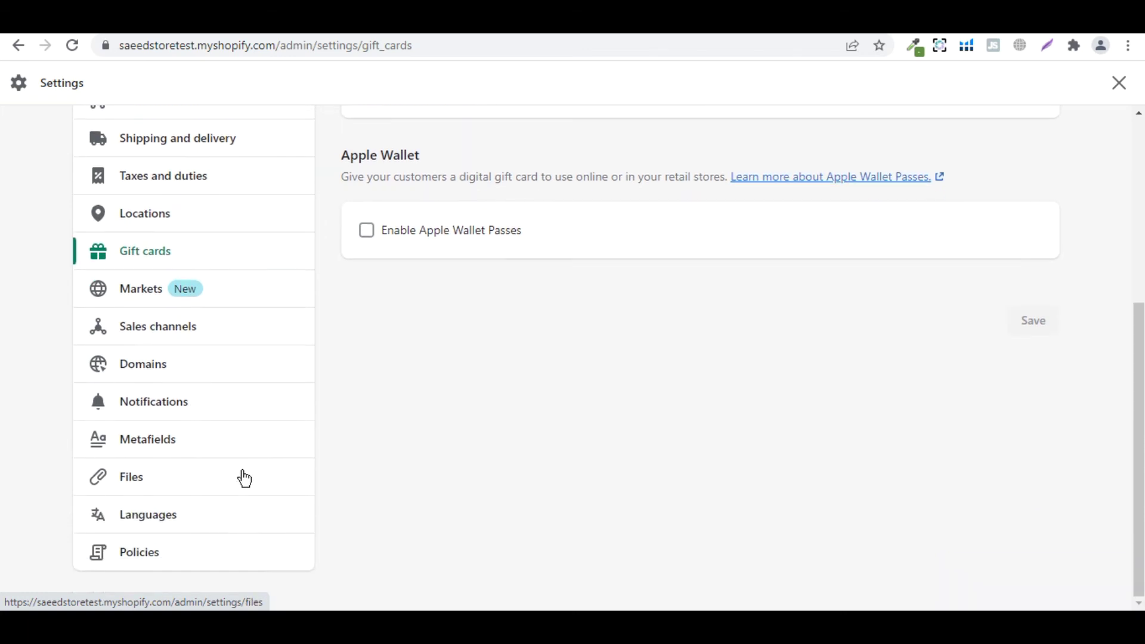
Add Chechen as a store language and check the unpublished languages and their publishing options
click(225, 519)
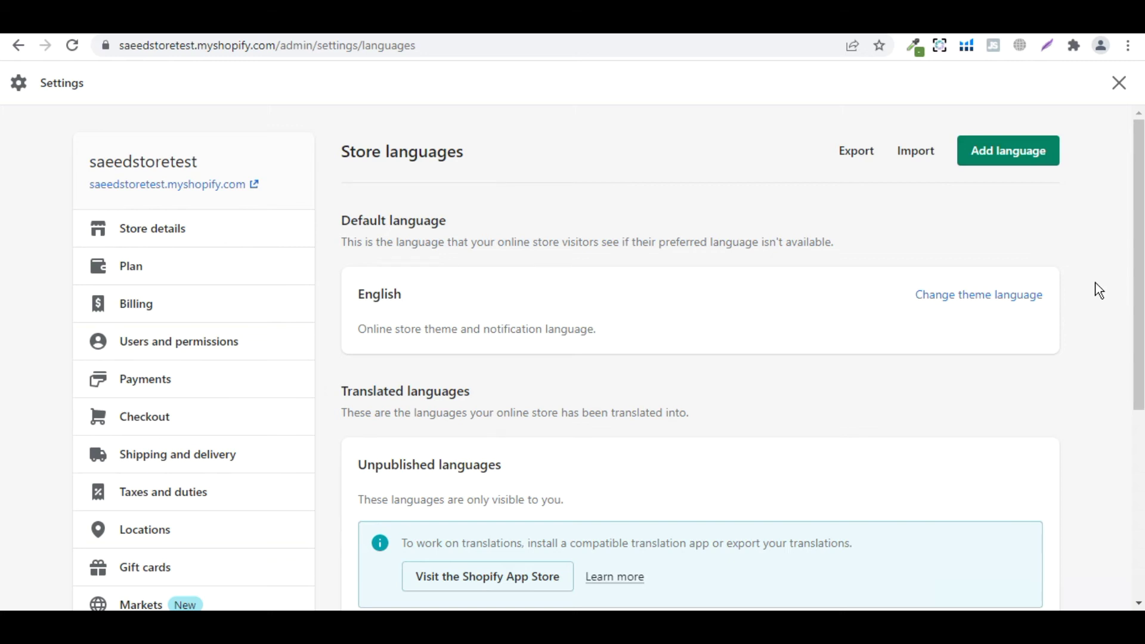
click(1041, 160)
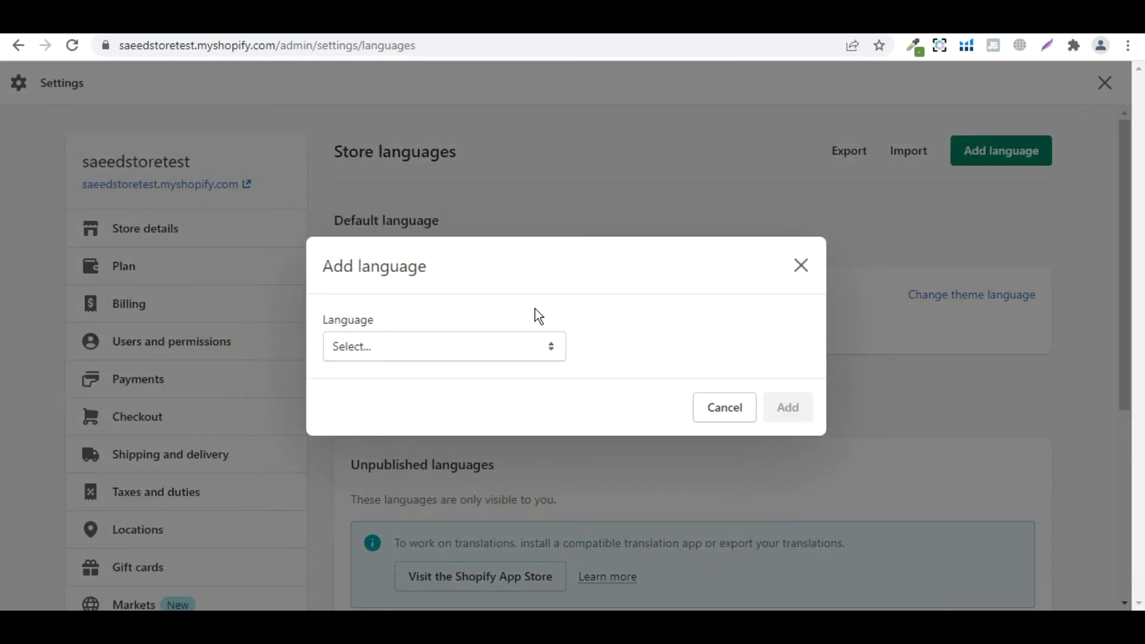
click(541, 356)
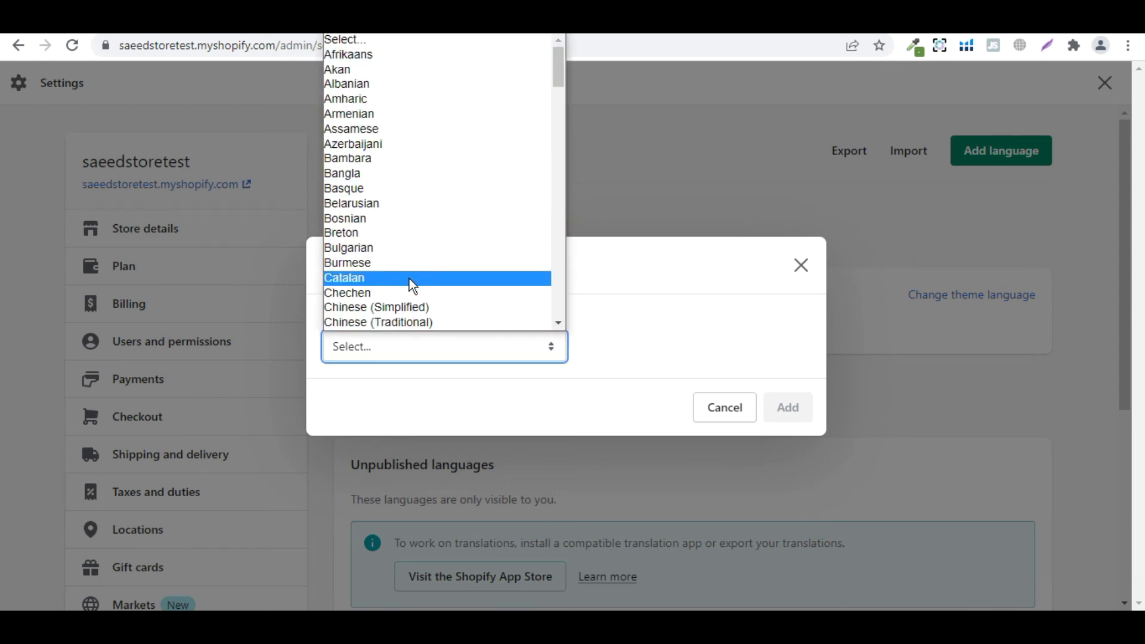
click(414, 293)
click(805, 422)
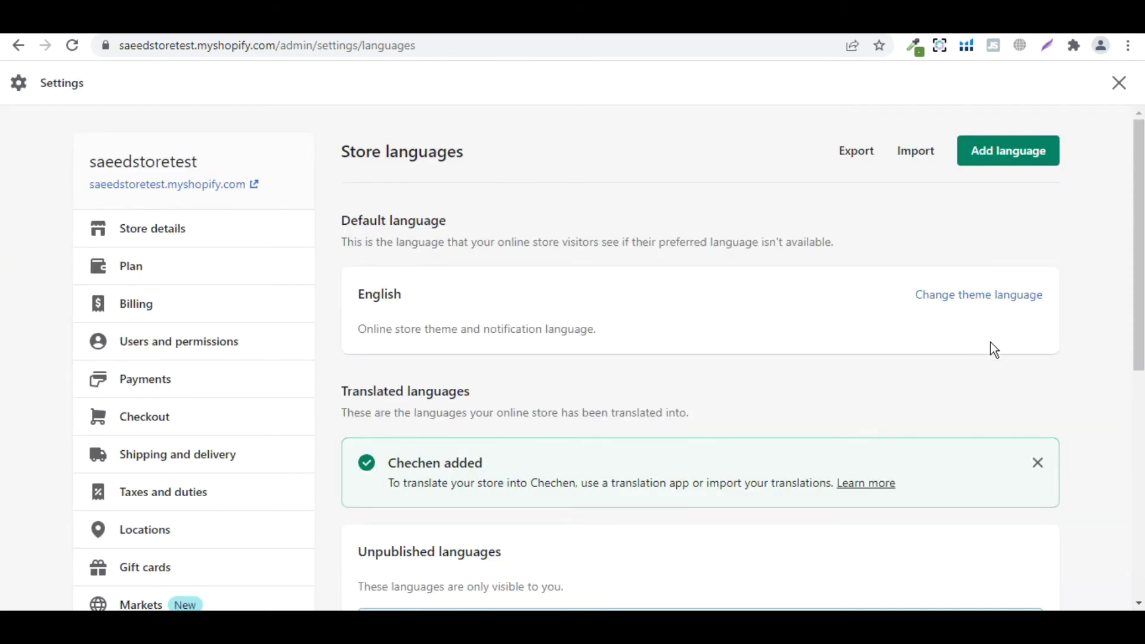
scroll(1014, 358, down, 2)
scroll(1048, 373, up, 2)
scroll(719, 478, down, 5)
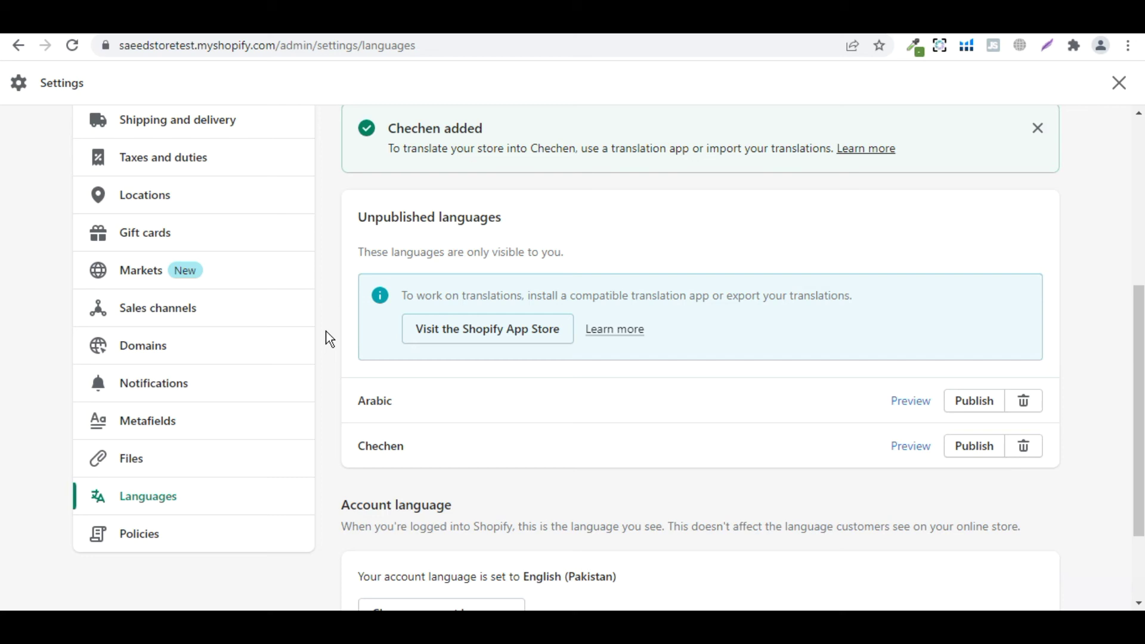
Open the notification settings, examine the order confirmation email template and its preview, and return to the notifications list
click(199, 392)
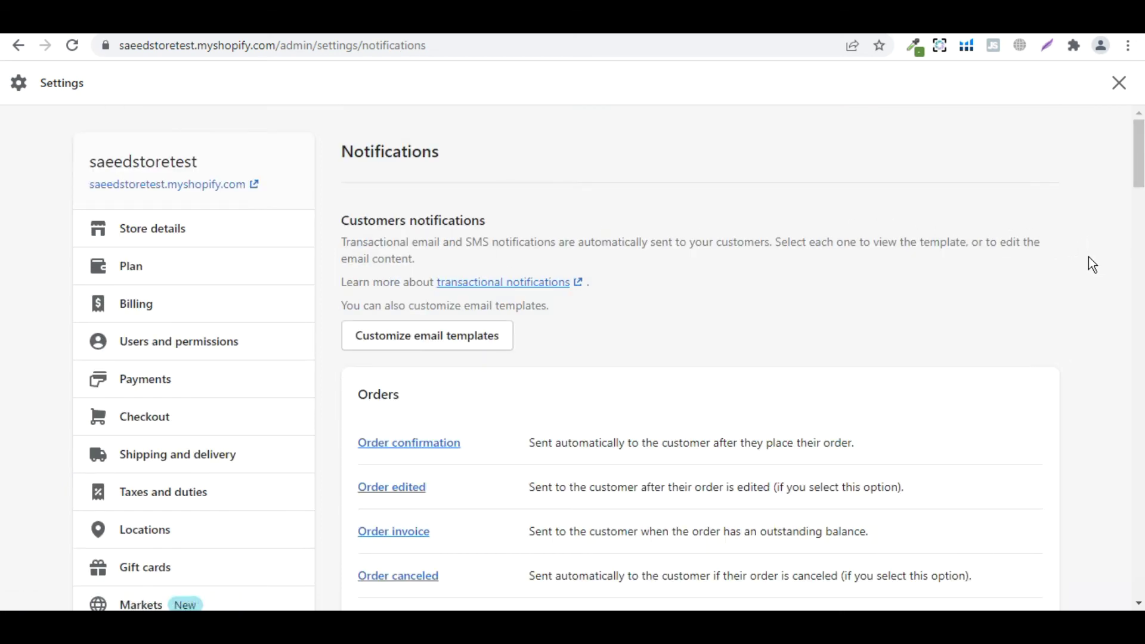
scroll(1084, 298, down, 2)
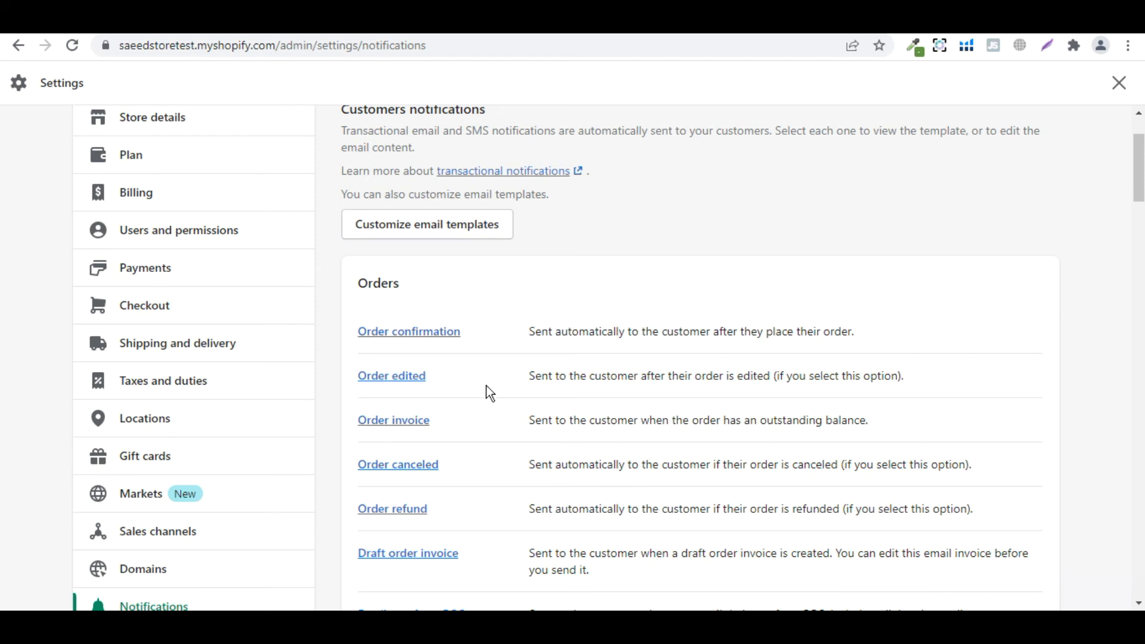
click(427, 333)
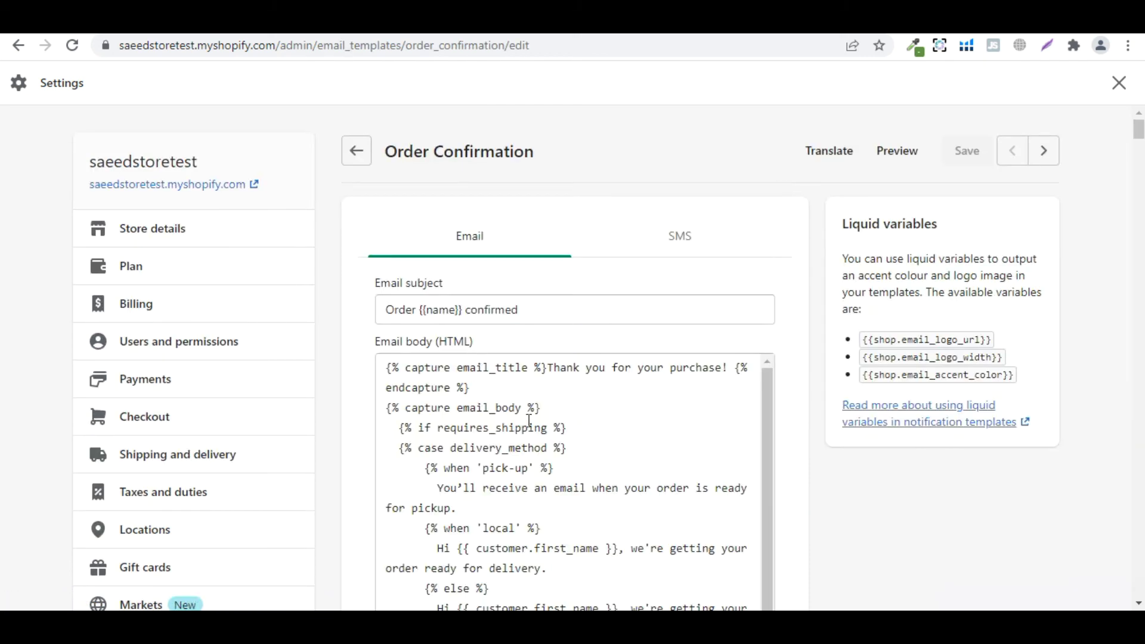
scroll(713, 405, down, 4)
scroll(790, 452, down, 2)
scroll(739, 448, up, 6)
click(898, 151)
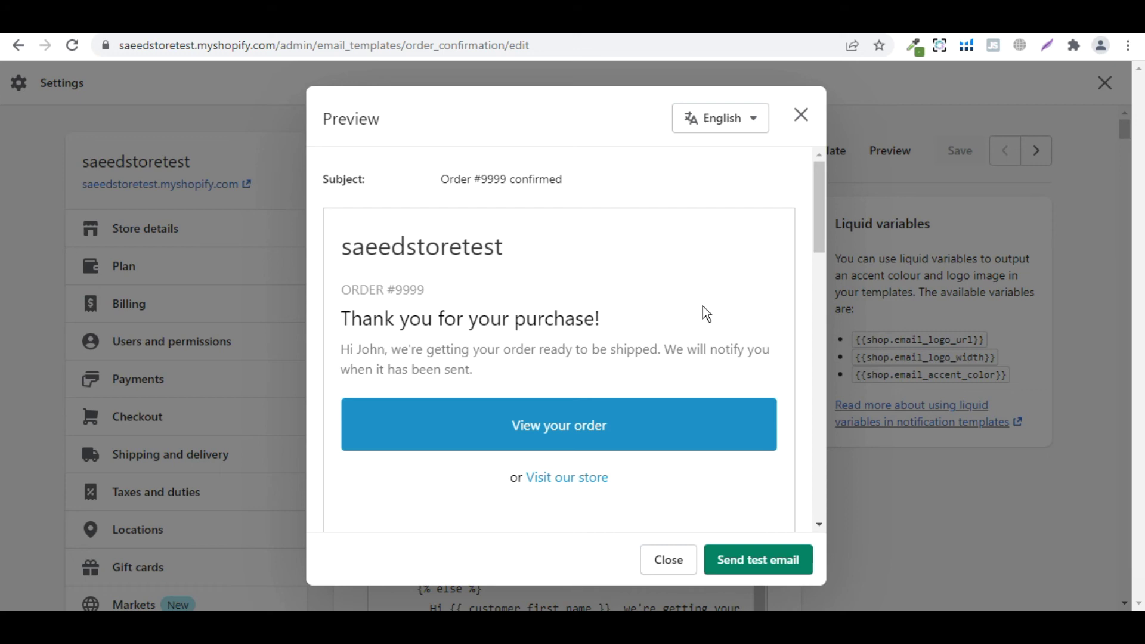
click(667, 559)
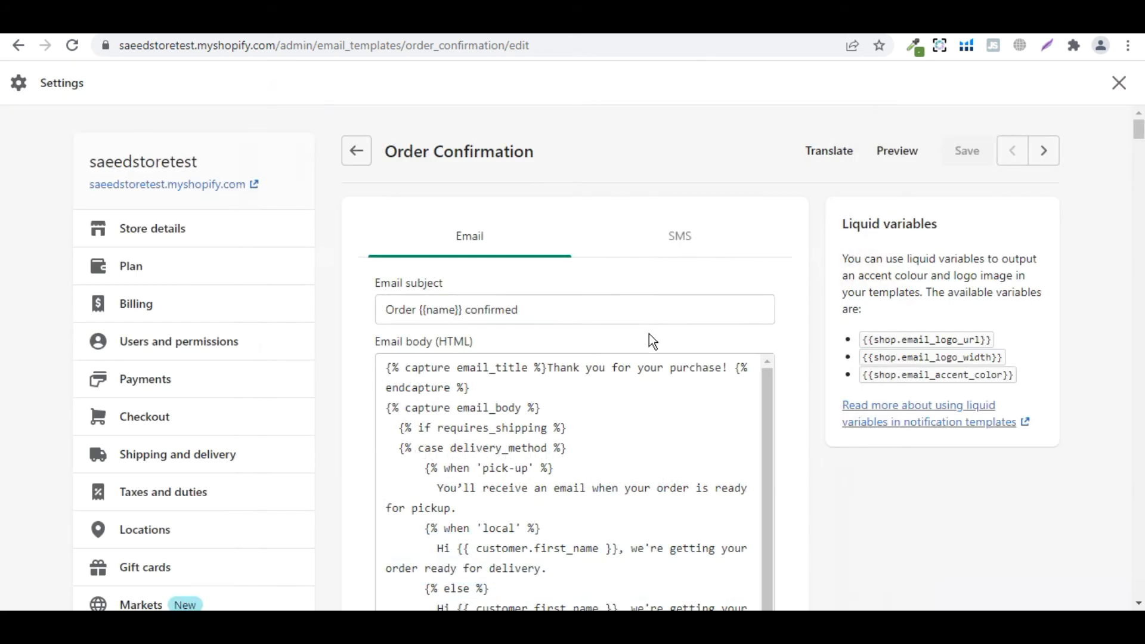
click(357, 152)
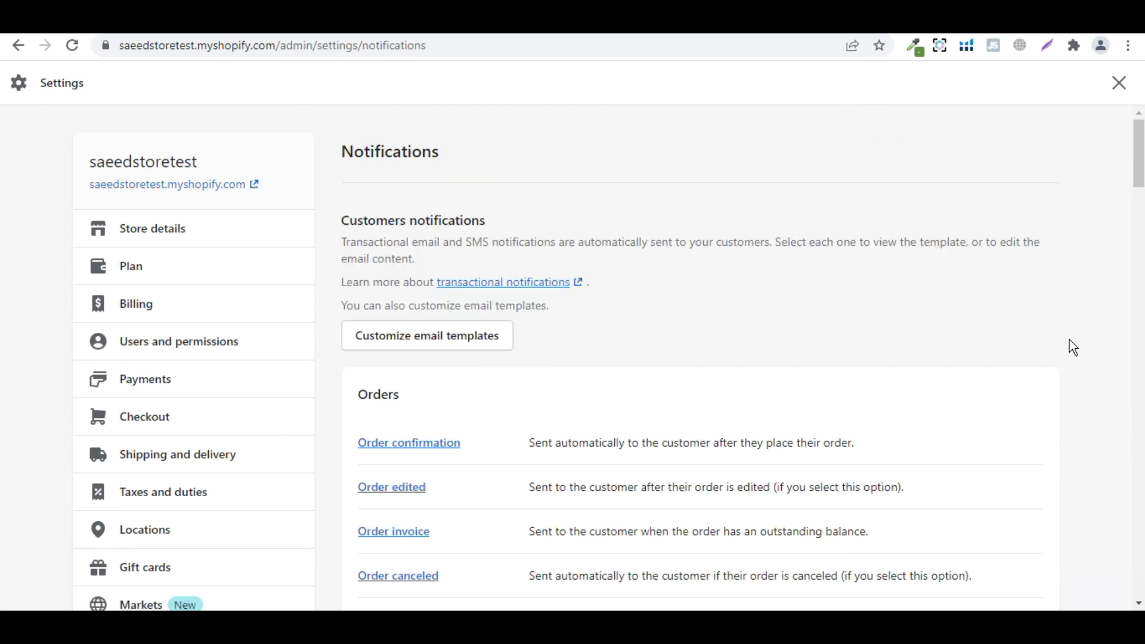
Open the order invoice email template, preview the email and return to the notifications list
scroll(1070, 341, down, 2)
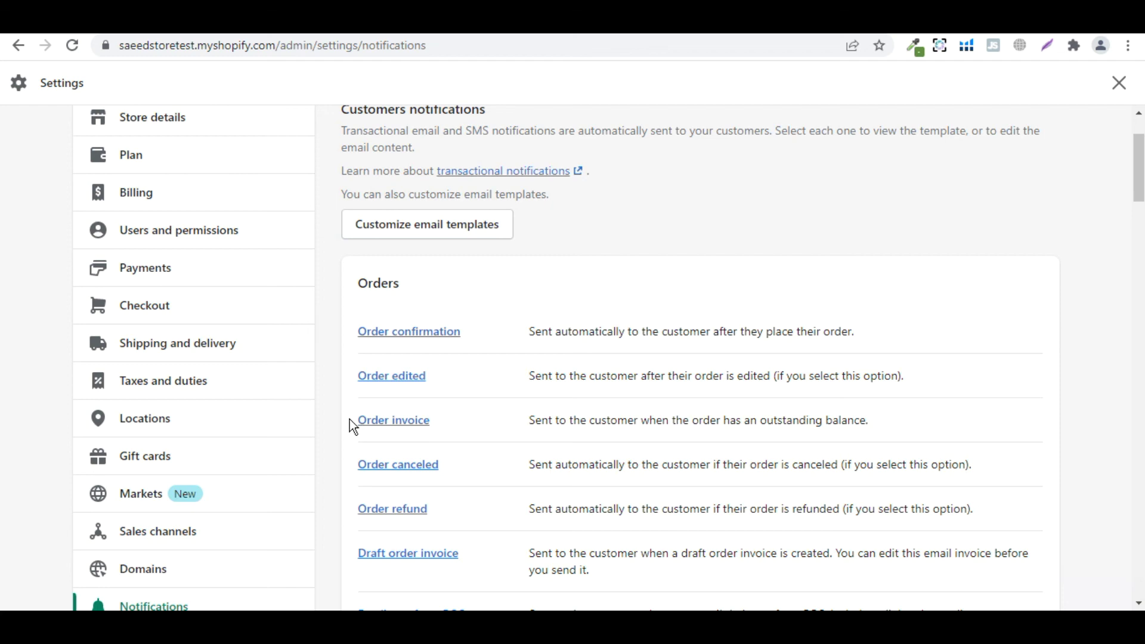
scroll(548, 415, down, 4)
click(397, 200)
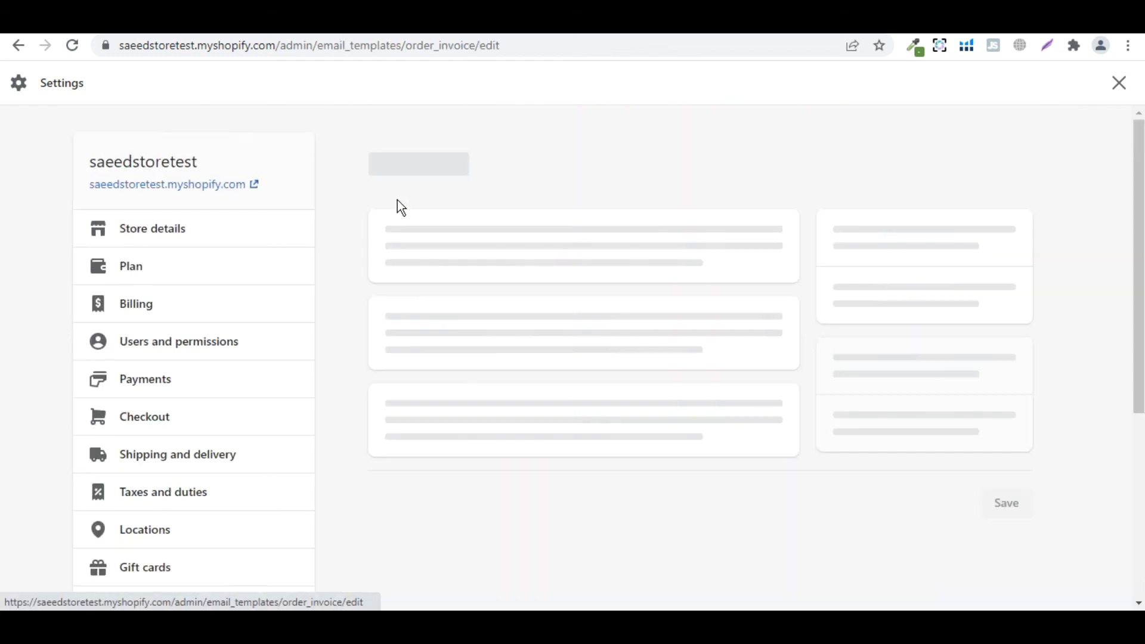
click(881, 160)
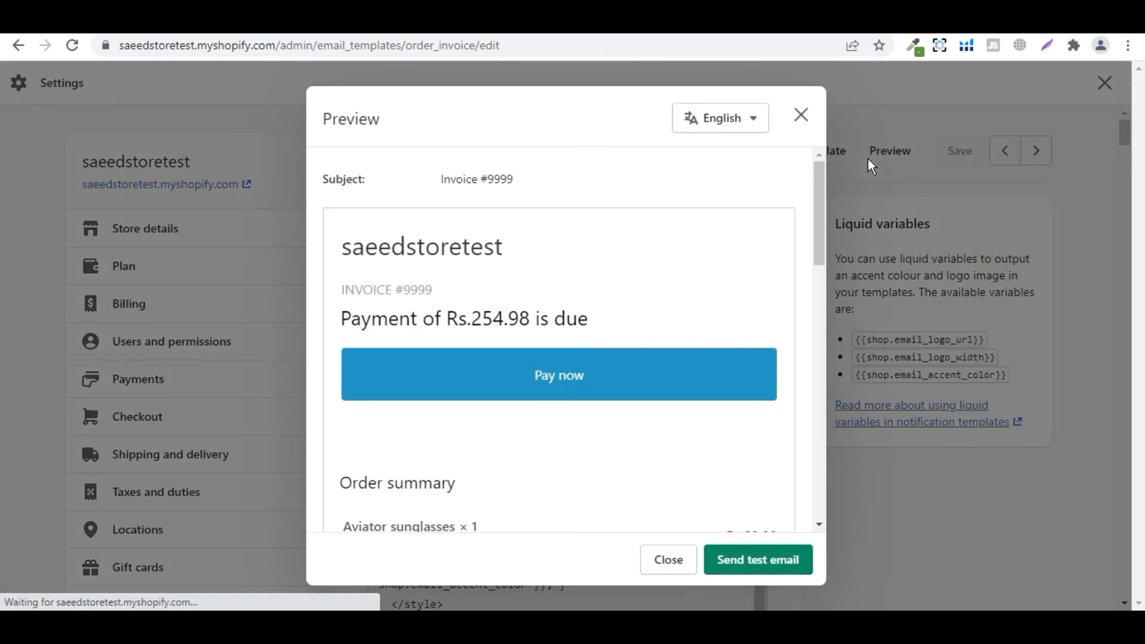
click(802, 115)
click(359, 160)
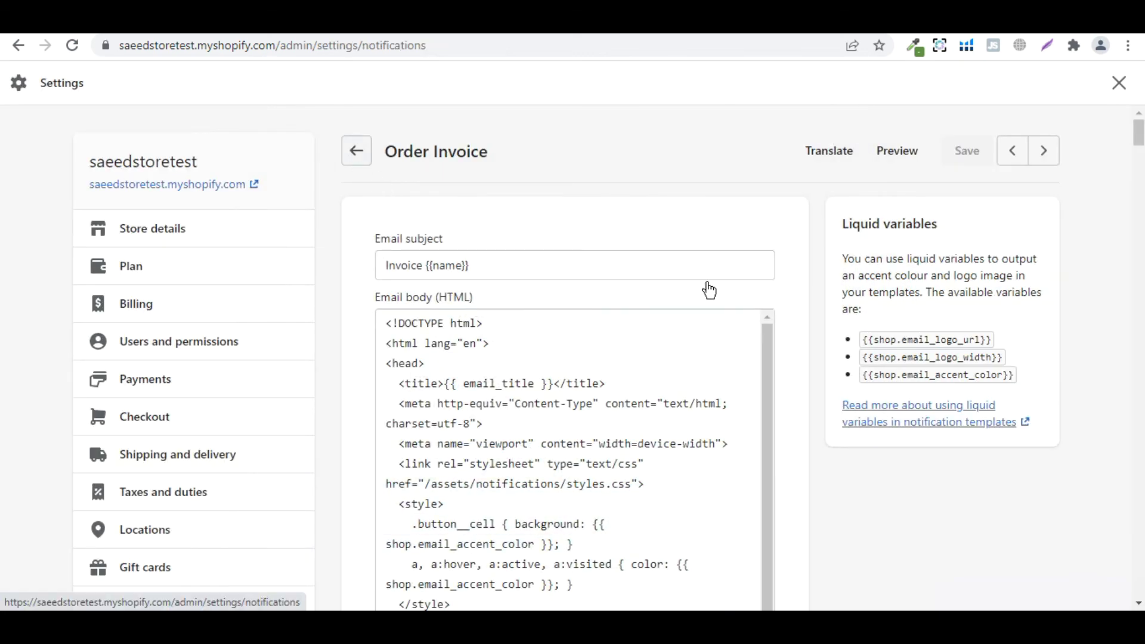
Review the remaining notification settings, including shipping, email marketing, returns, double opt-in, open tracking, staff order notifications and webhooks
scroll(1065, 595, down, 10)
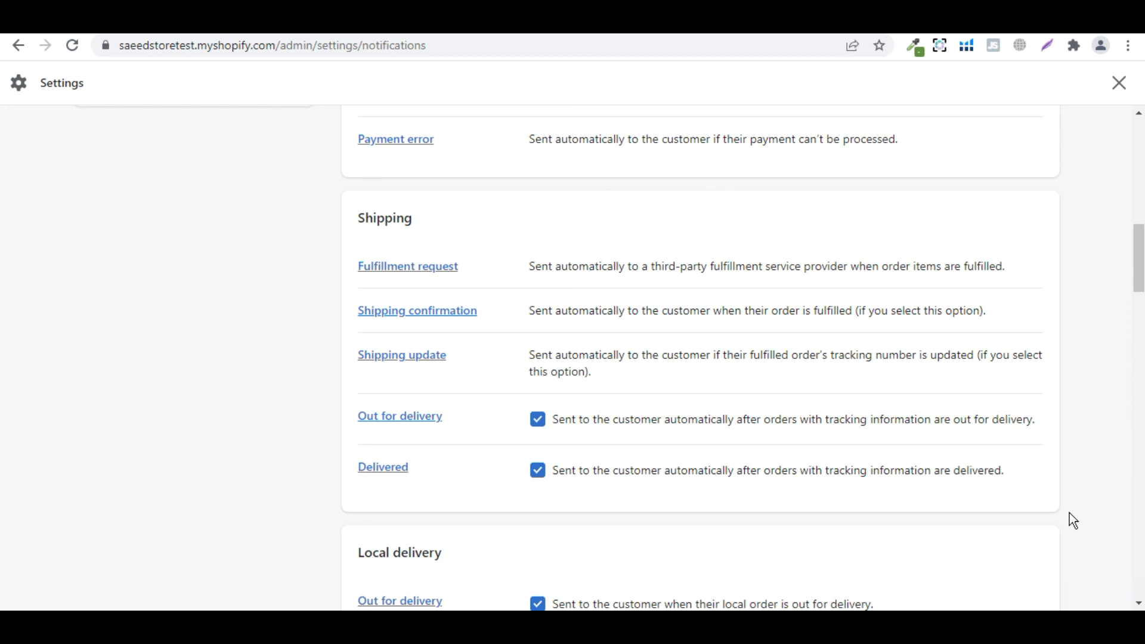
scroll(1066, 477, down, 15)
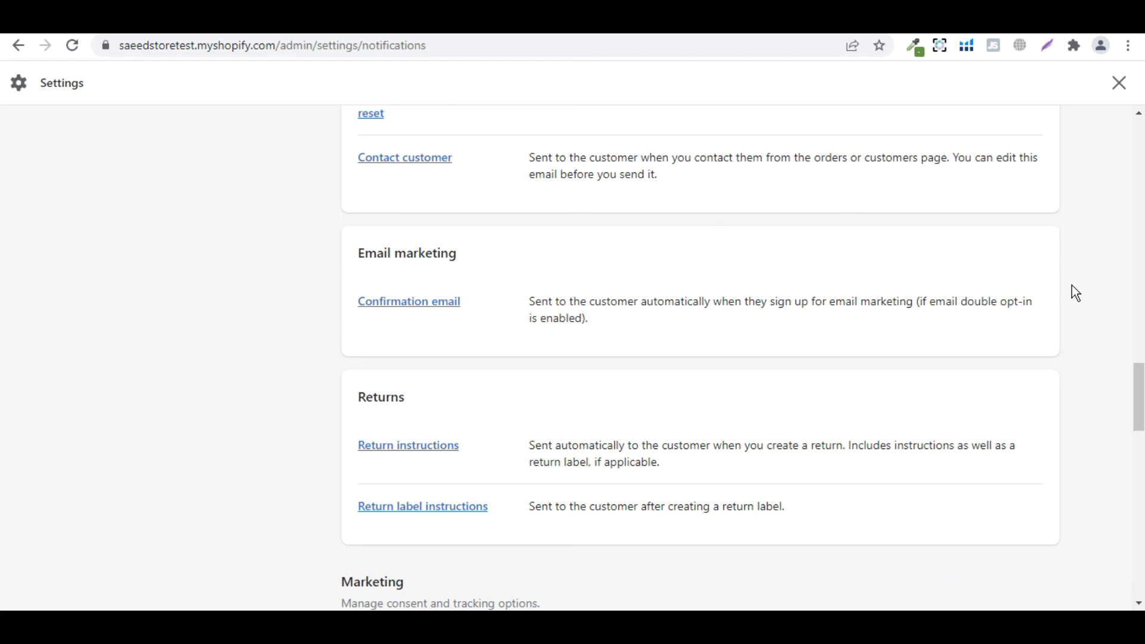
scroll(1073, 287, down, 5)
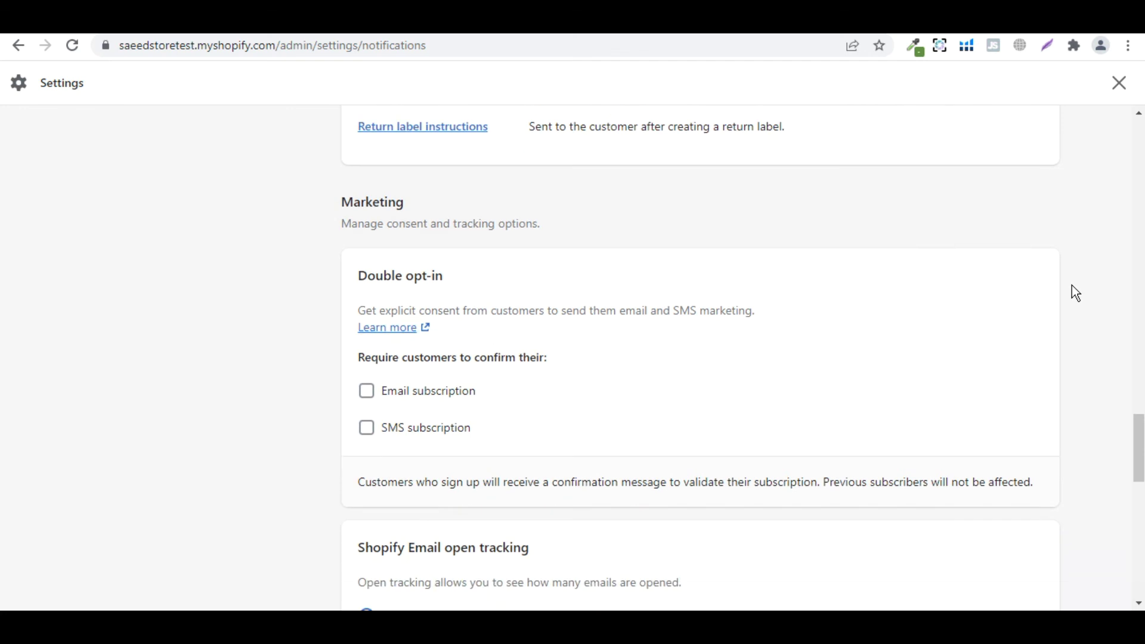
scroll(1077, 294, down, 10)
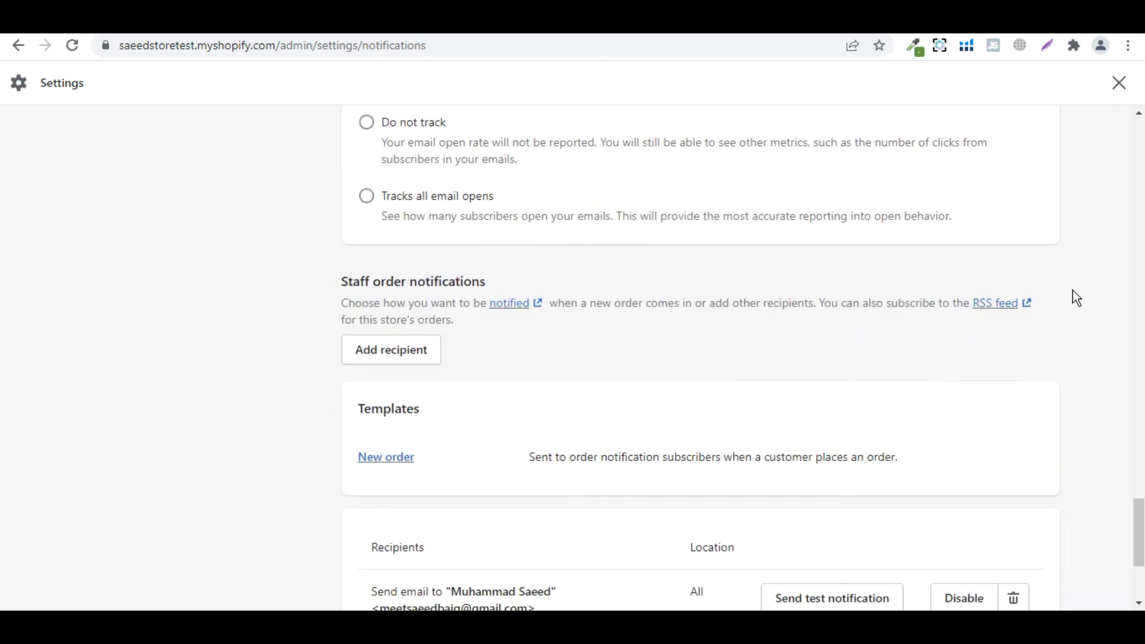
scroll(1054, 563, down, 3)
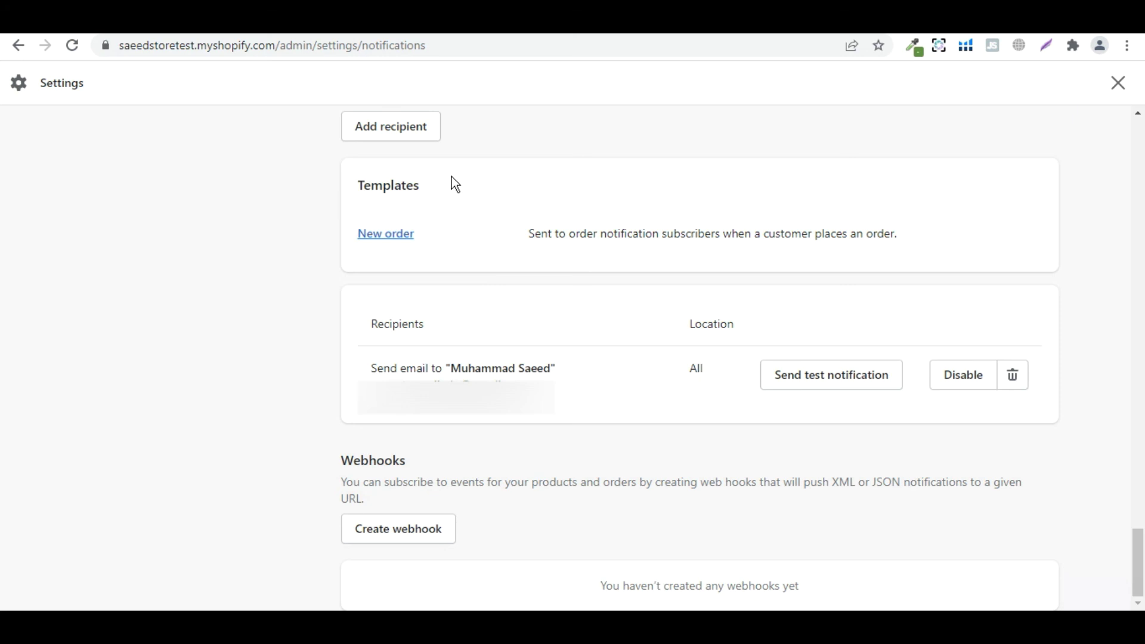
key(Home)
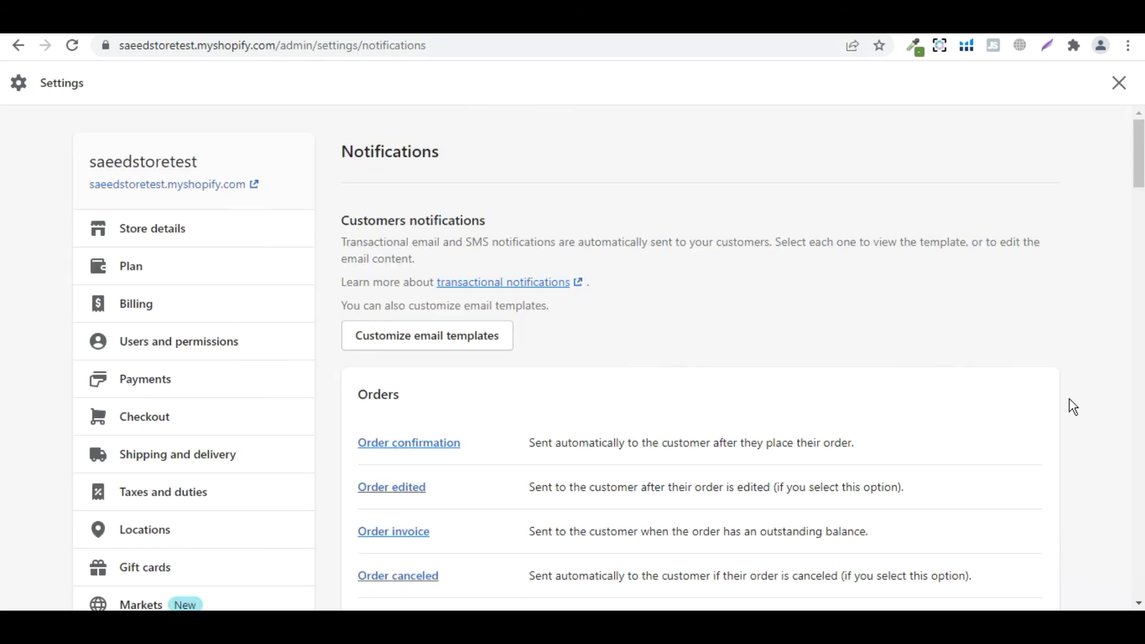